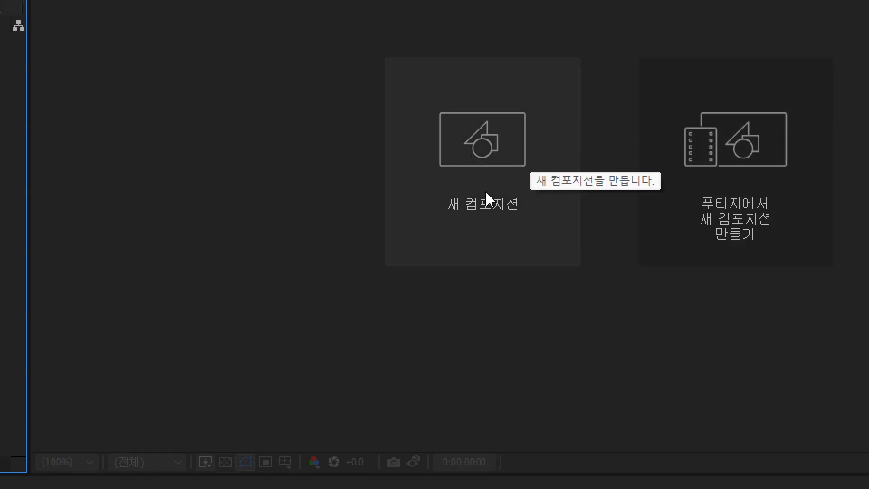
- Create a new HD 1920x1080, 29.97 fps composition with a 30-second duration and white background
{"action": "left_click", "coordinate": [484, 171]}
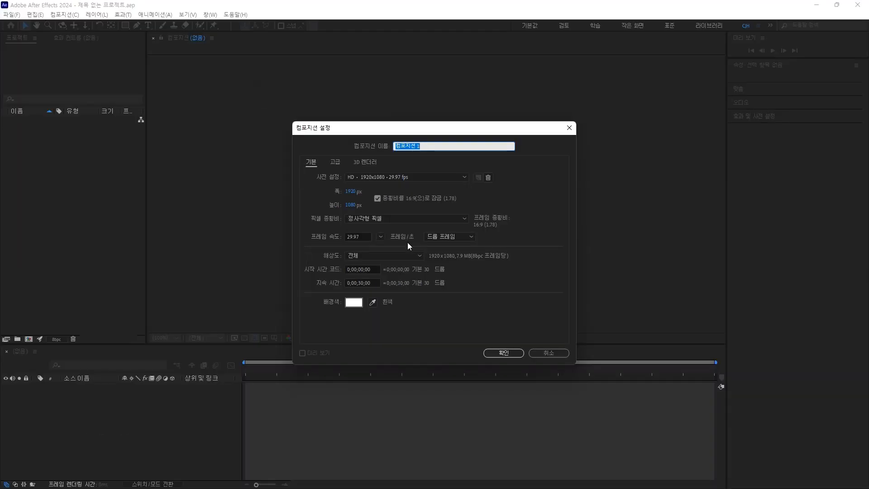
{"action": "left_click", "coordinate": [501, 355]}
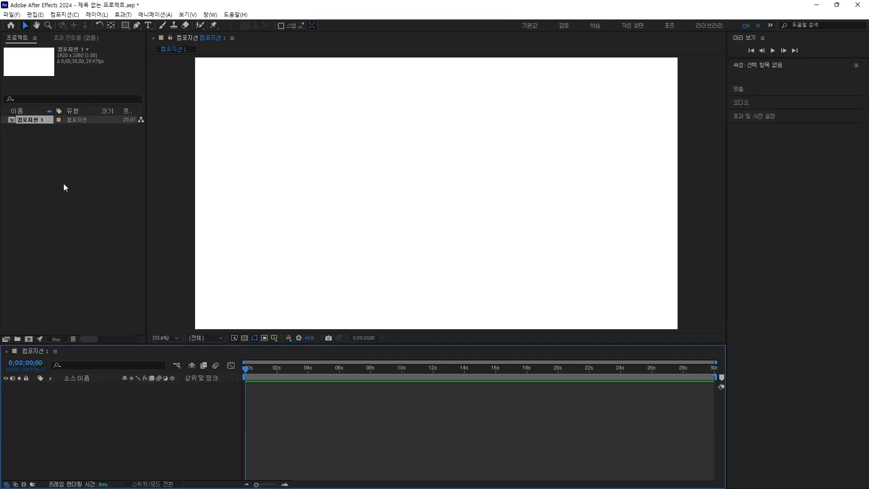
- Import 도로변.mp4, 딸기우유.ai and 선물.ai from the 소스 folder into the project as footage
{"action": "double_click", "coordinate": [128, 227]}
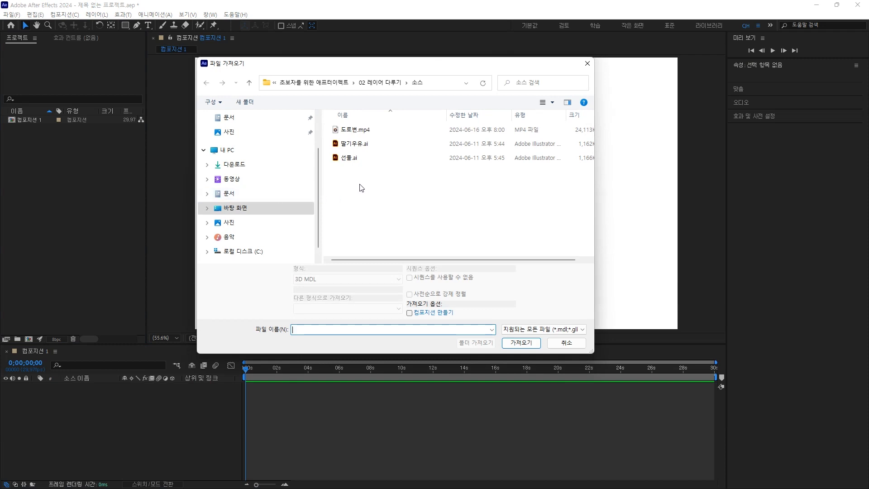
{"action": "left_click_drag", "start_coordinate": [391, 188], "coordinate": [328, 131]}
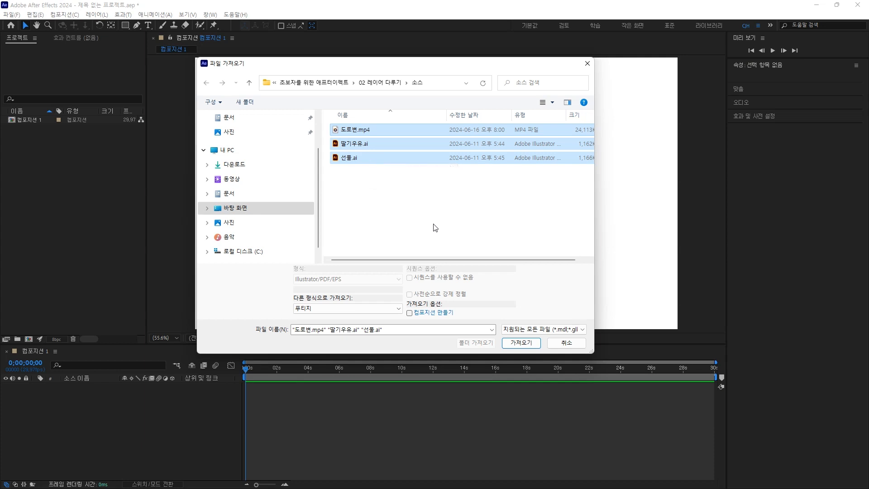
{"action": "left_click", "coordinate": [518, 342]}
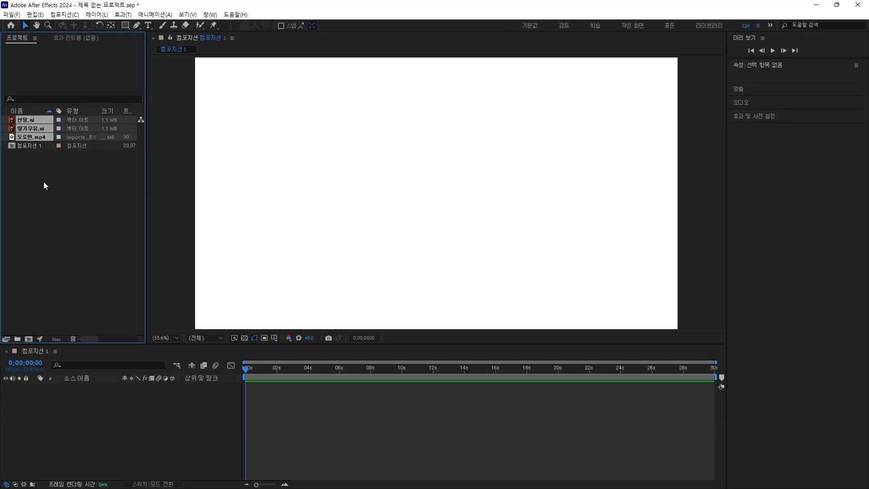
{"action": "left_click", "coordinate": [44, 183]}
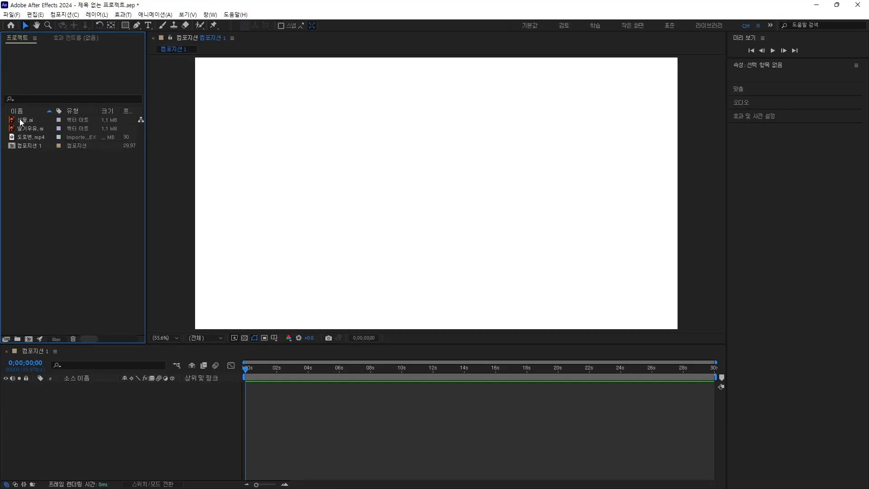
- Add 선물.ai and 딸기우유.ai from the project as layers in the composition timeline
{"action": "left_click", "coordinate": [20, 121]}
{"action": "left_click_drag", "start_coordinate": [20, 121], "coordinate": [87, 414]}
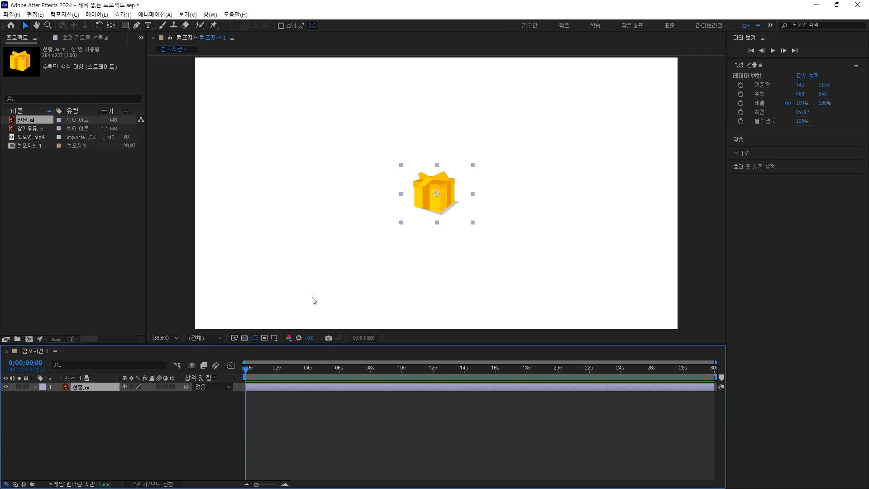
{"action": "left_click", "coordinate": [33, 129]}
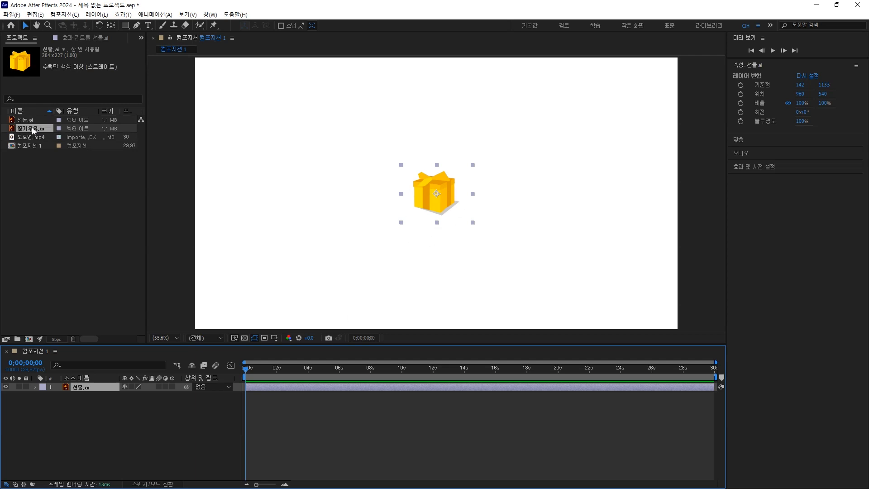
{"action": "left_click_drag", "start_coordinate": [33, 129], "coordinate": [99, 417]}
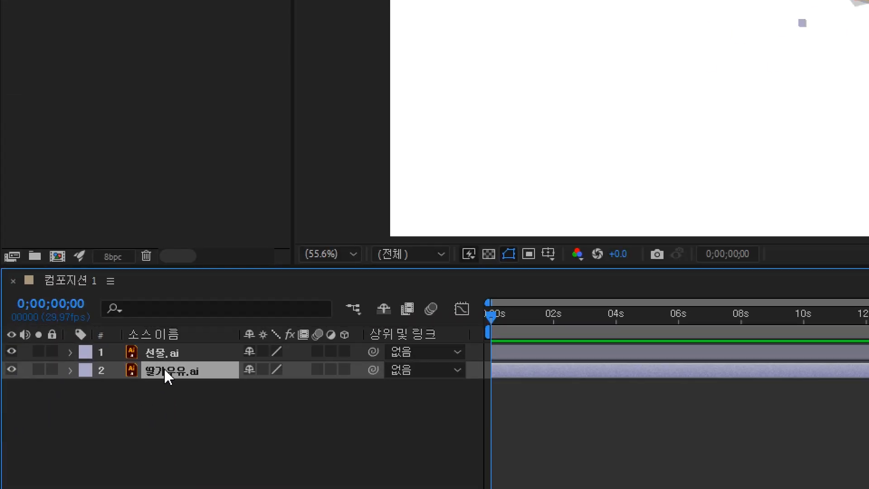
- Bring the 딸기우유.ai layer above 선물.ai, then separate the artwork horizontally, with the gift box at about 751, 540 and the milk carton to its right
{"action": "left_click_drag", "start_coordinate": [164, 368], "coordinate": [174, 345]}
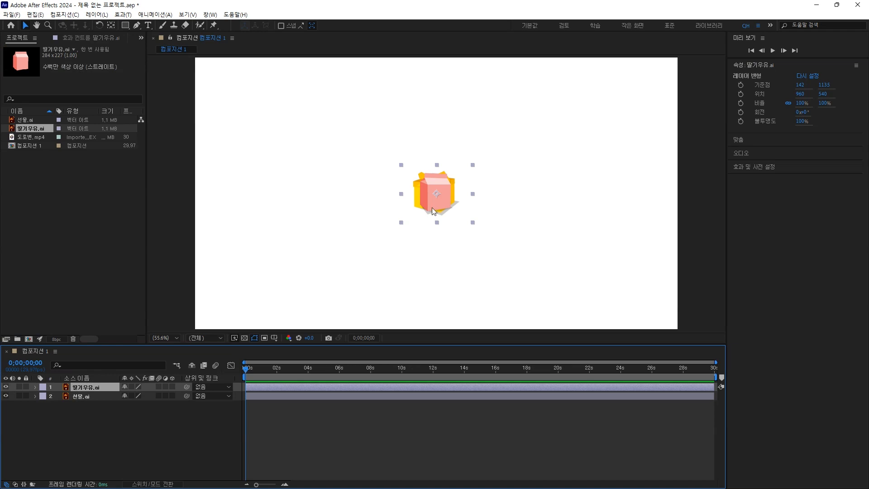
{"action": "left_click_drag", "start_coordinate": [433, 199], "coordinate": [387, 199]}
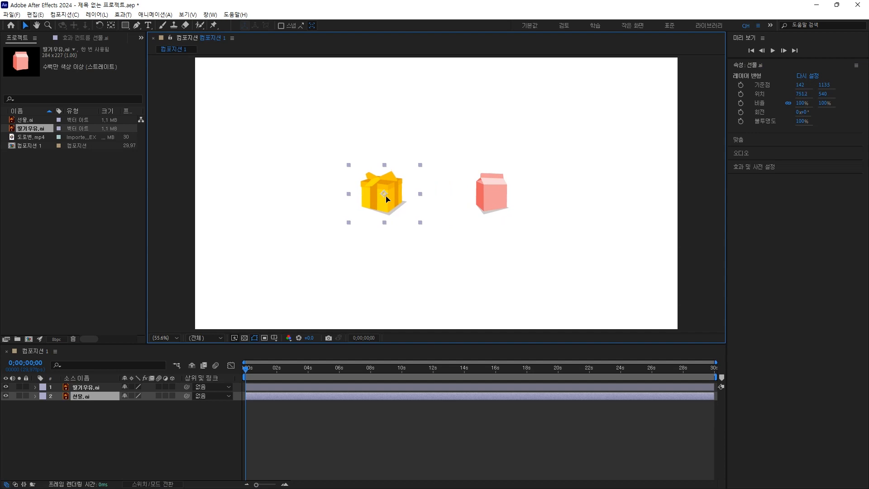
{"action": "left_click", "coordinate": [198, 430]}
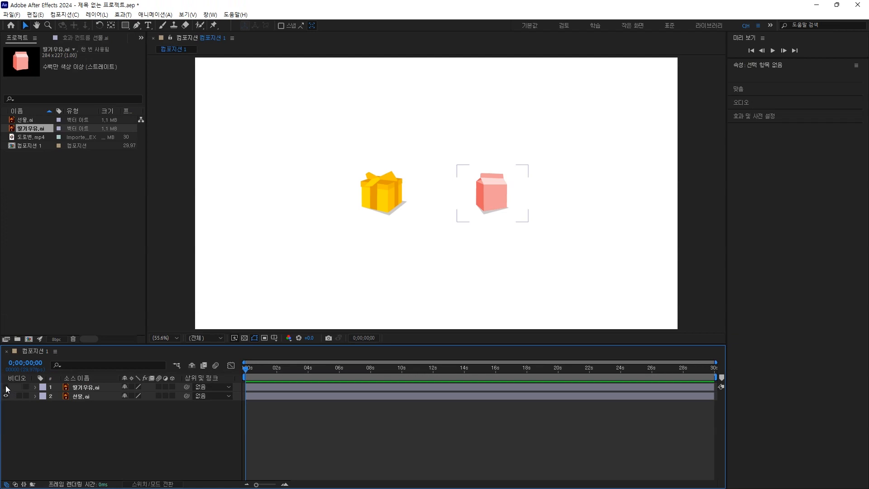
- Toggle the visibility of the 딸기우유.ai layer off and back on
{"action": "left_click", "coordinate": [5, 386]}
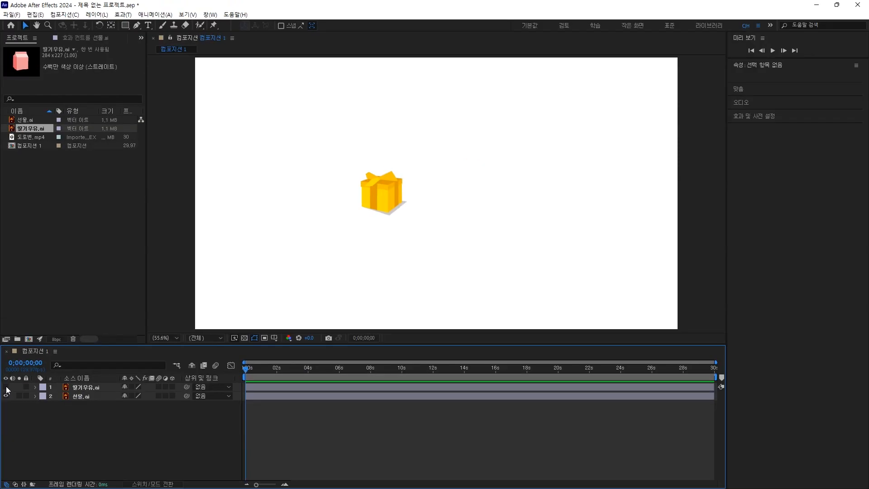
{"action": "left_click", "coordinate": [6, 386]}
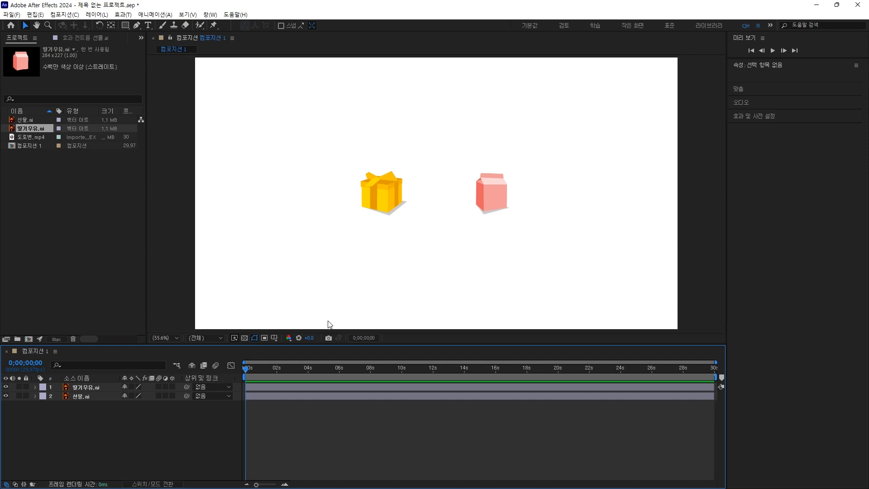
{"action": "left_click", "coordinate": [5, 387]}
{"action": "left_click", "coordinate": [5, 387]}
- Solo the 딸기우유.ai layer, then turn its solo off
{"action": "left_click", "coordinate": [20, 420]}
{"action": "left_click", "coordinate": [19, 387]}
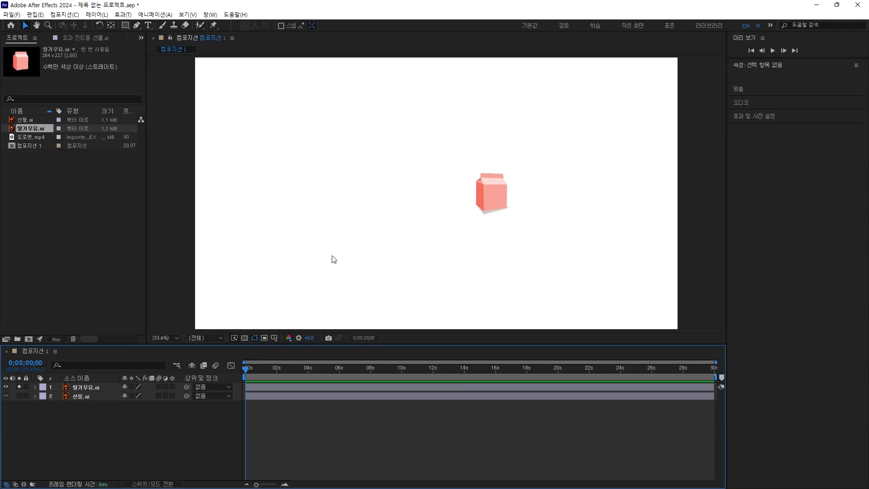
{"action": "left_click", "coordinate": [22, 387]}
{"action": "left_click", "coordinate": [19, 387]}
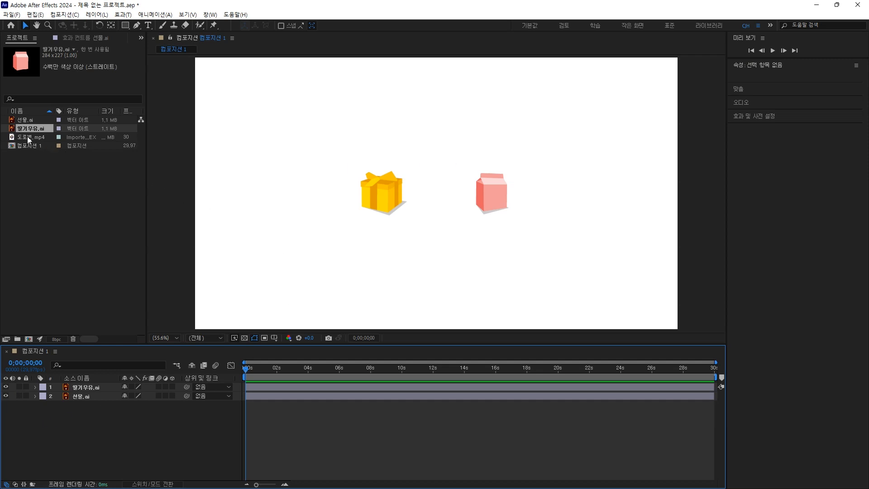
- Add 도로변.mp4 as the bottom layer and toggle solo on and off for the 딸기우유.ai layer
{"action": "left_click_drag", "start_coordinate": [27, 137], "coordinate": [72, 427]}
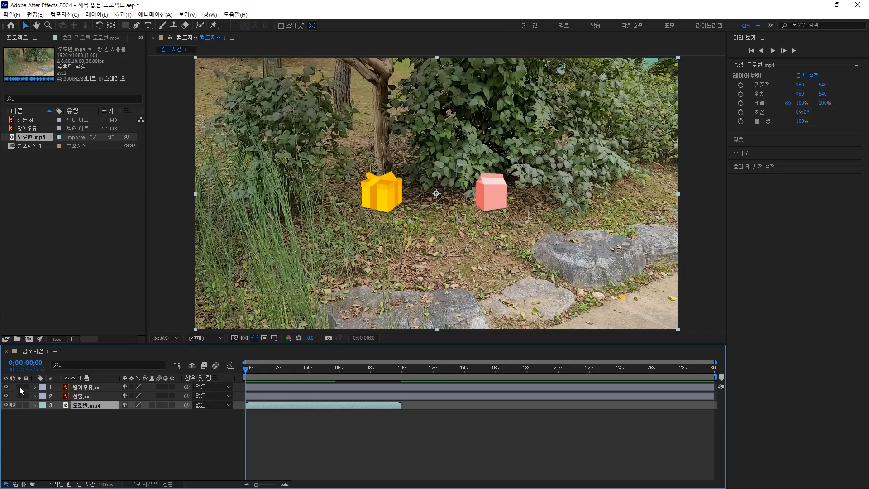
{"action": "left_click", "coordinate": [19, 387]}
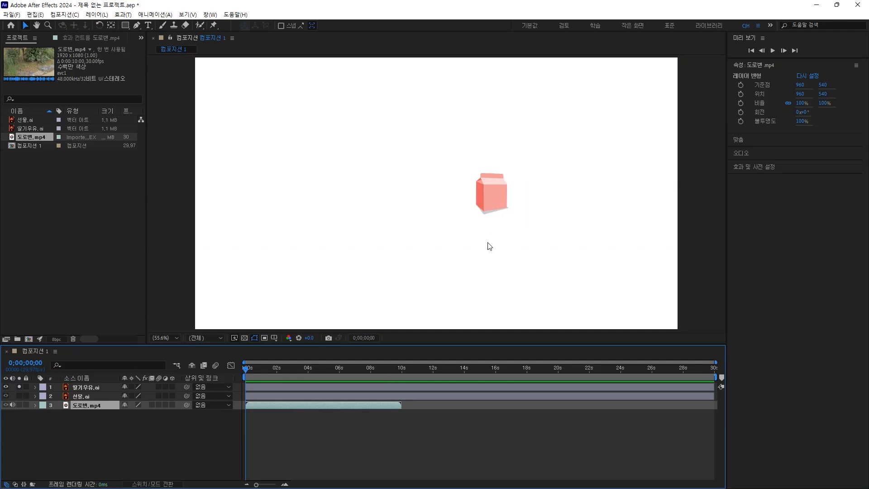
{"action": "left_click", "coordinate": [19, 386]}
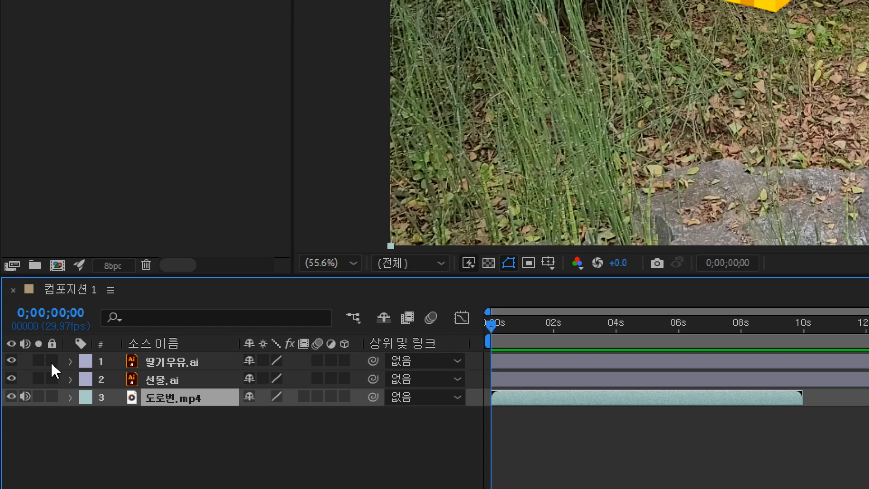
- Lock the 딸기우유.ai layer and try to move the milk carton in the composition view
{"action": "left_click", "coordinate": [52, 361]}
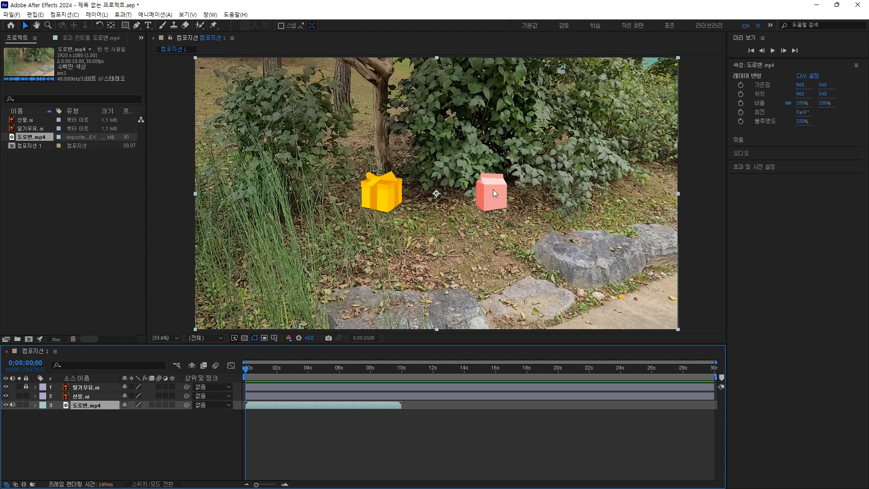
{"action": "left_click_drag", "start_coordinate": [495, 192], "coordinate": [491, 209]}
- Select the 선물.ai layer and move the gift box down and left to about 658, 630
{"action": "left_click", "coordinate": [87, 398]}
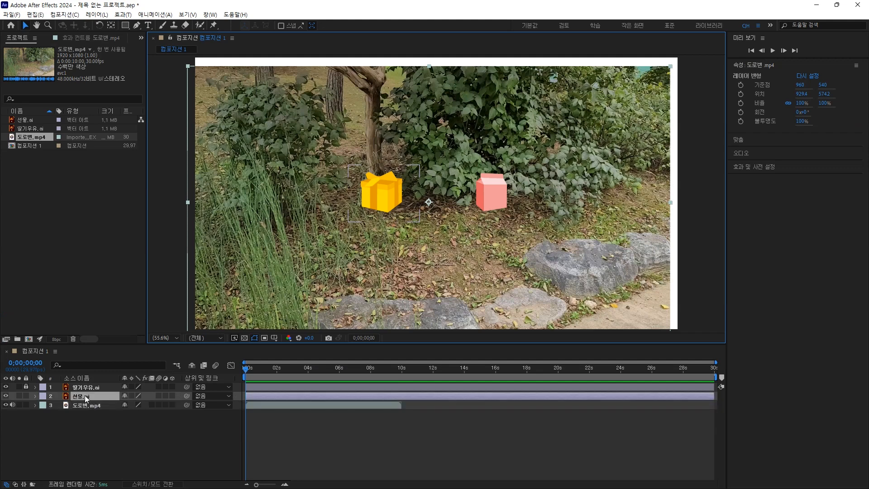
{"action": "left_click_drag", "start_coordinate": [376, 204], "coordinate": [354, 228]}
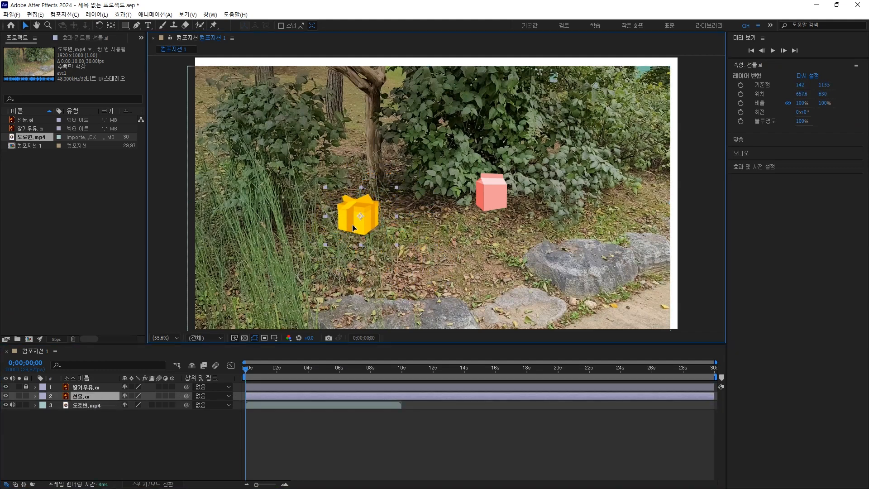
- Try to select and reposition the milk carton while its layer is locked
{"action": "left_click", "coordinate": [82, 387]}
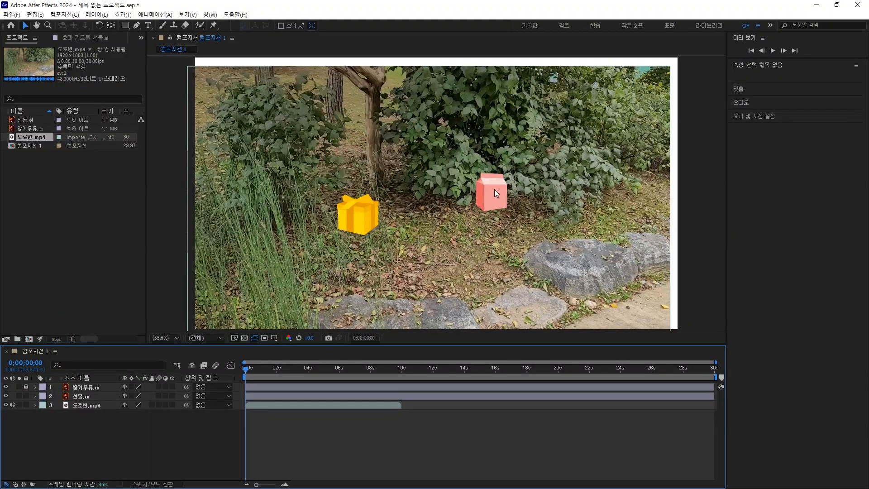
{"action": "left_click", "coordinate": [494, 189]}
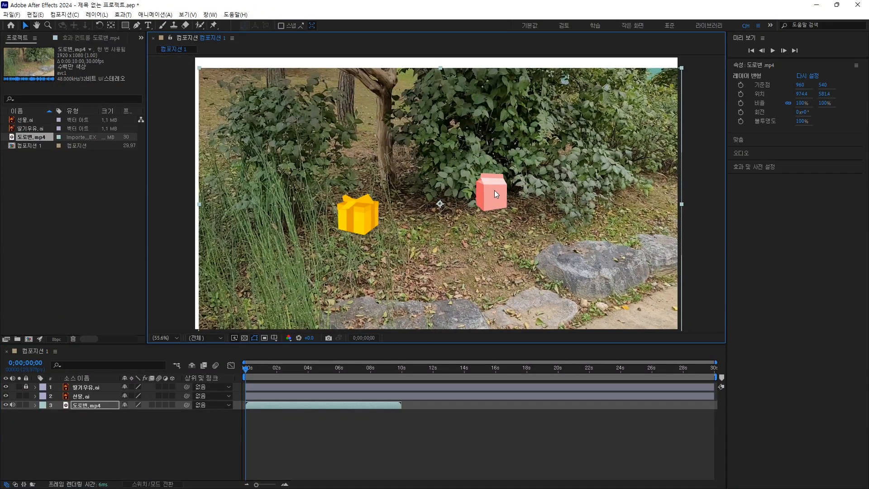
{"action": "left_click_drag", "start_coordinate": [494, 190], "coordinate": [509, 176]}
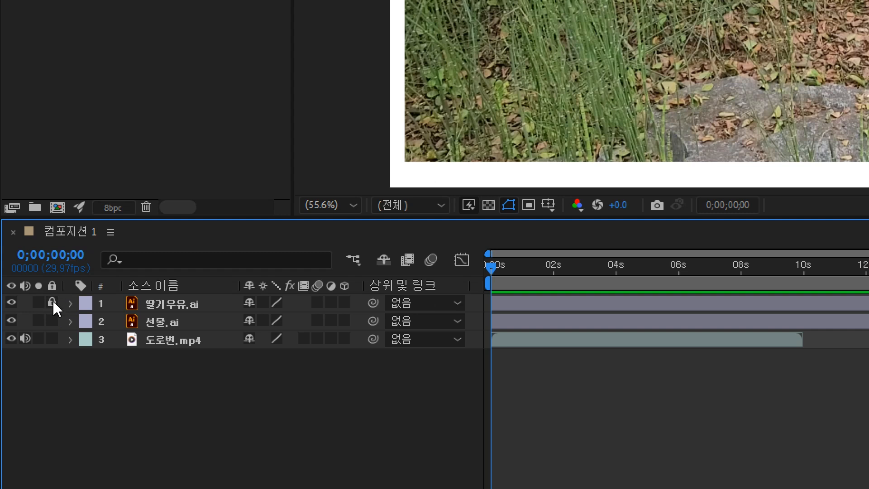
- Unlock the 딸기우유.ai layer and delete the 도로변.mp4 layer from the timeline
{"action": "left_click", "coordinate": [52, 302]}
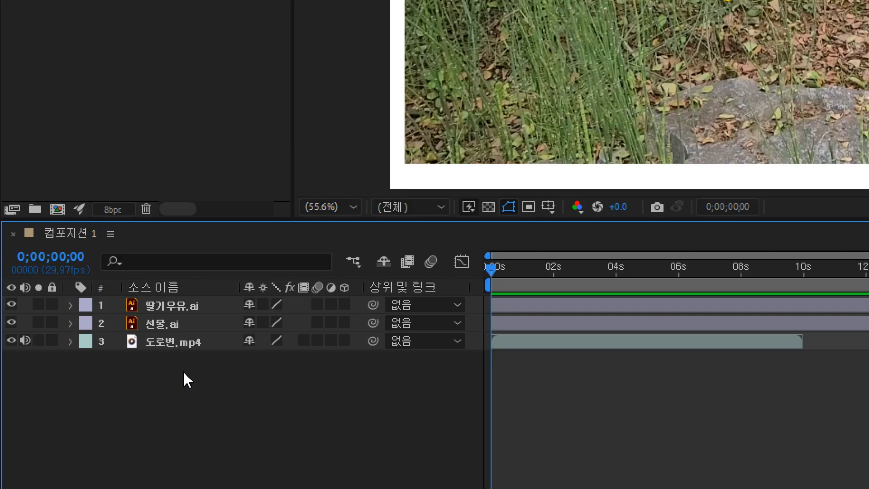
{"action": "left_click", "coordinate": [167, 342]}
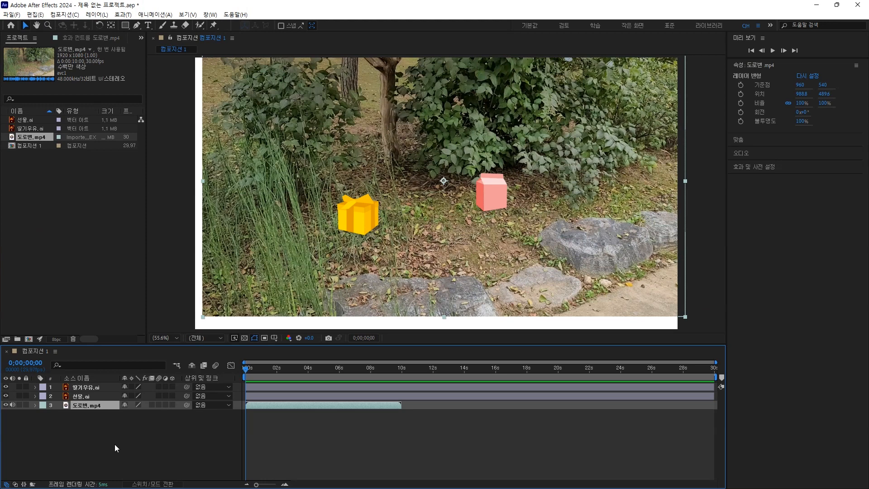
{"action": "key", "text": "Delete"}
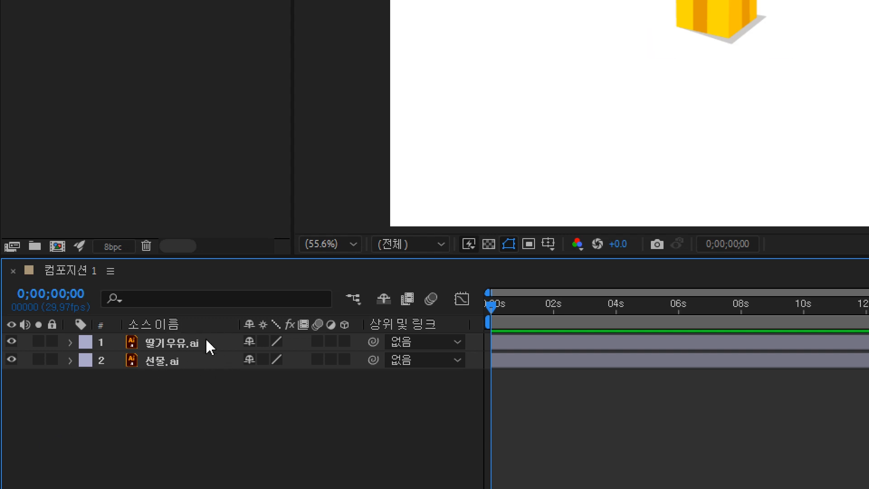
- Rename the 선물.ai layer as 상자
{"action": "left_click", "coordinate": [192, 360]}
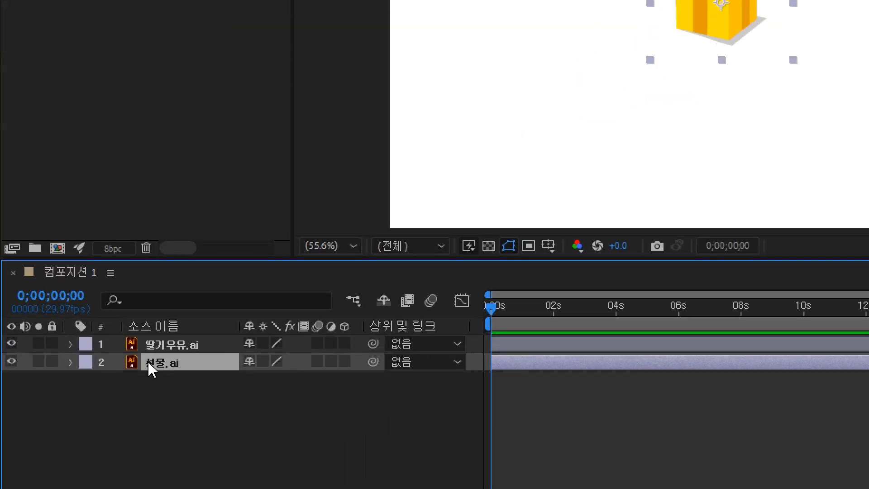
{"action": "right_click", "coordinate": [149, 363]}
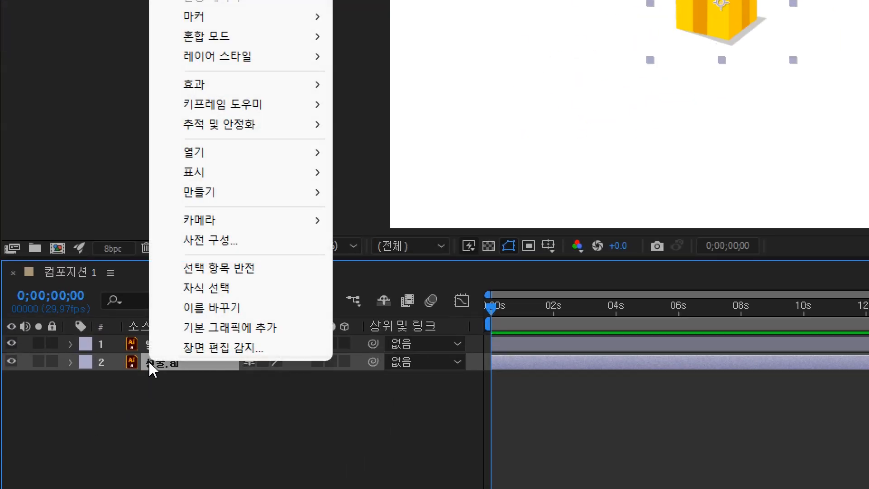
{"action": "left_click", "coordinate": [221, 309]}
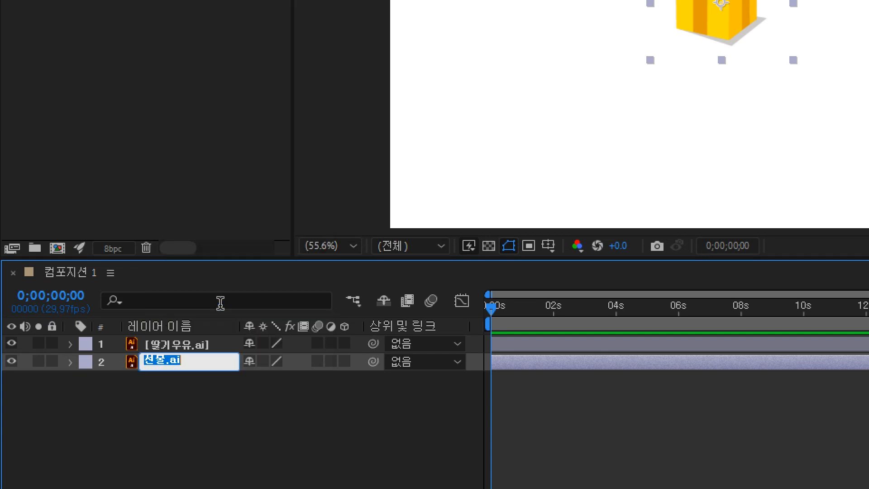
{"action": "key", "text": "BackSpace"}
{"action": "type", "text": "상자"}
{"action": "key", "text": "Return"}
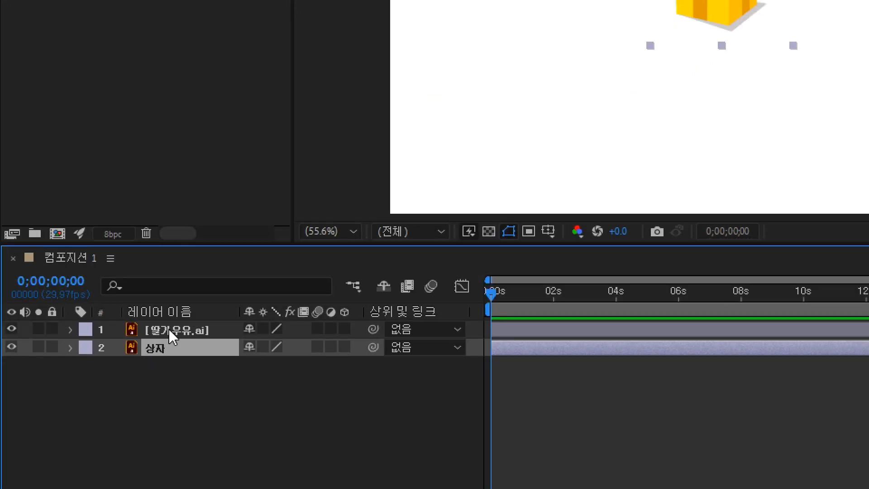
- Rename the 딸기우유.ai layer as 우유팩 and deselect it
{"action": "left_click", "coordinate": [170, 330]}
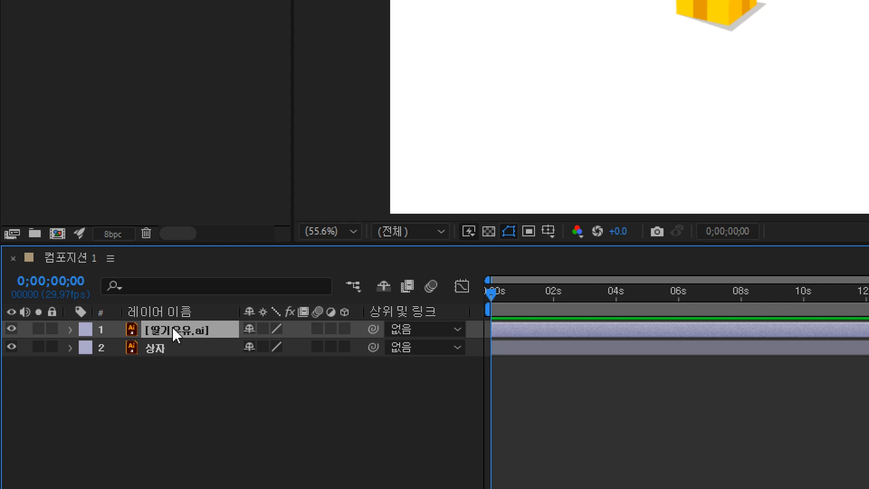
{"action": "right_click", "coordinate": [172, 326]}
{"action": "left_click", "coordinate": [249, 276]}
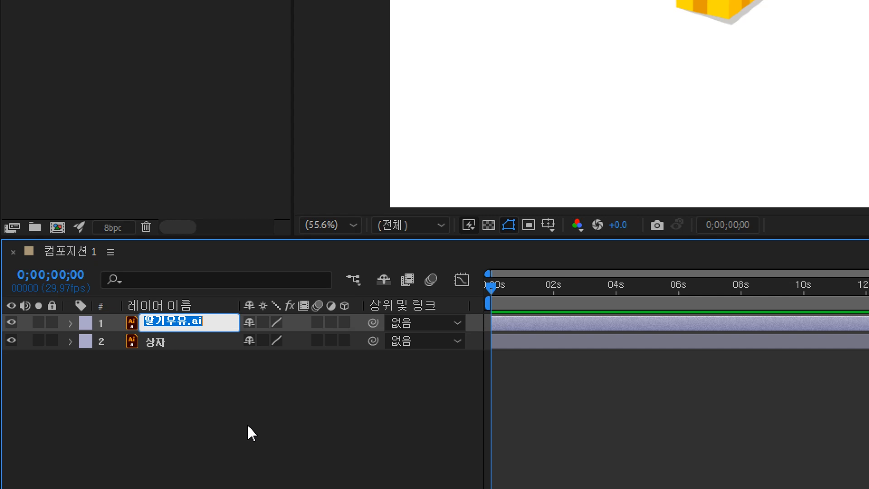
{"action": "type", "text": "무유룩"}
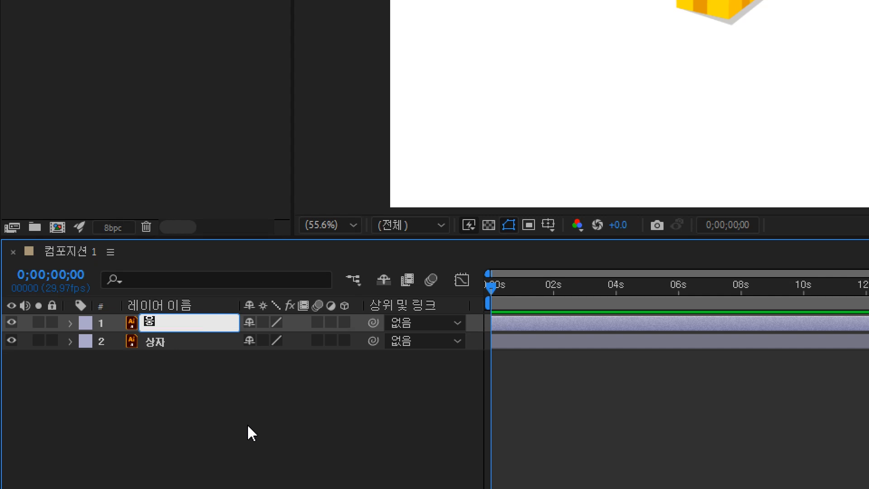
{"action": "key", "text": "Return"}
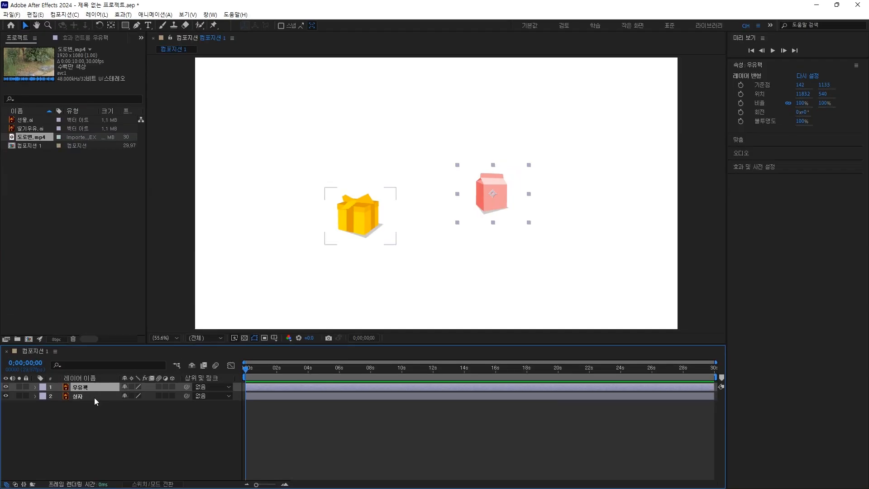
{"action": "left_click", "coordinate": [110, 426]}
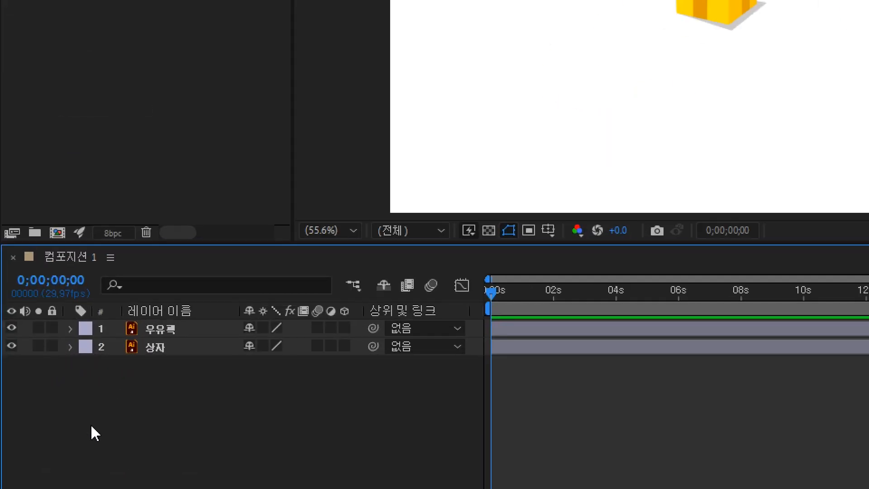
- Select the 우유팩 and 상자 layers in turn, then scrub the current time to 2 seconds and back to the start
{"action": "left_click", "coordinate": [155, 348]}
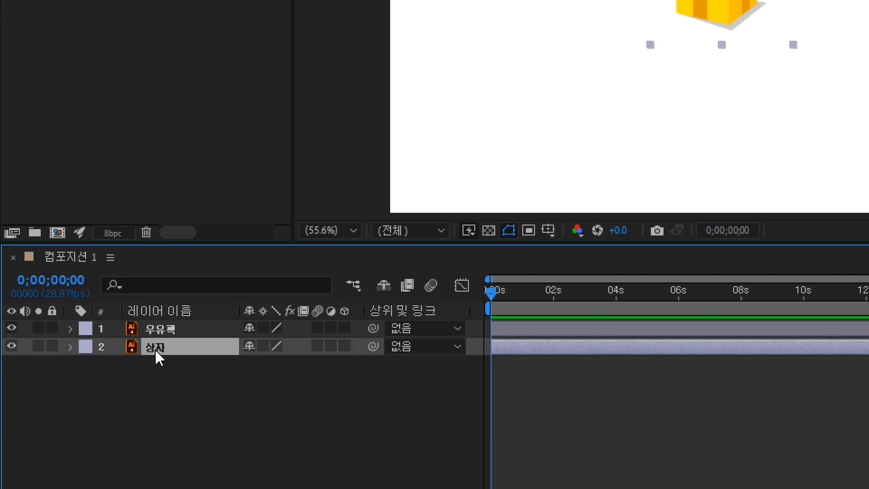
{"action": "left_click", "coordinate": [175, 330]}
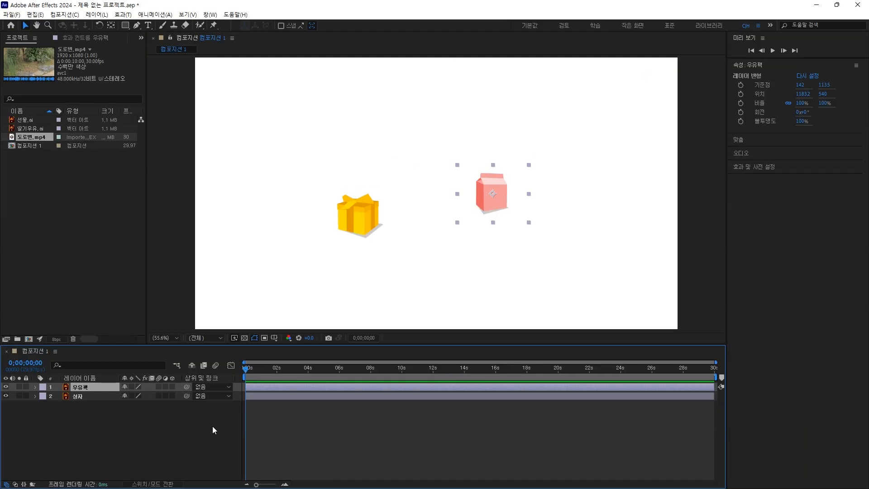
{"action": "left_click", "coordinate": [93, 396]}
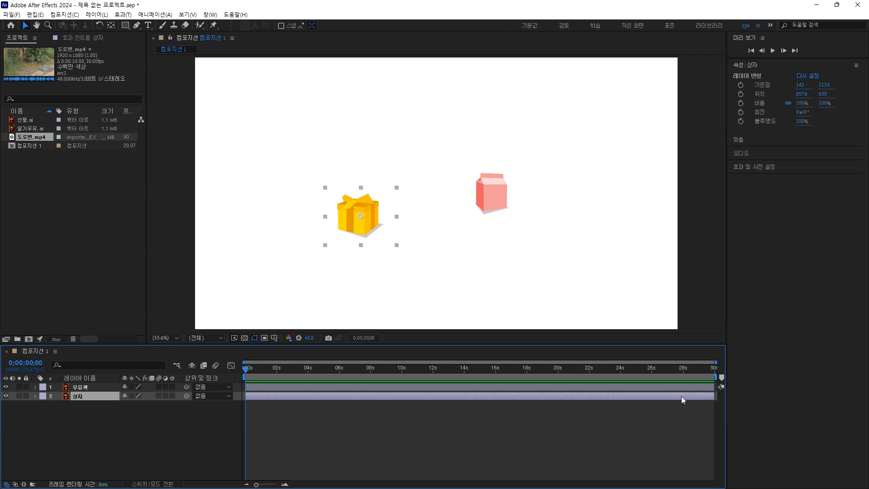
{"action": "left_click", "coordinate": [595, 408]}
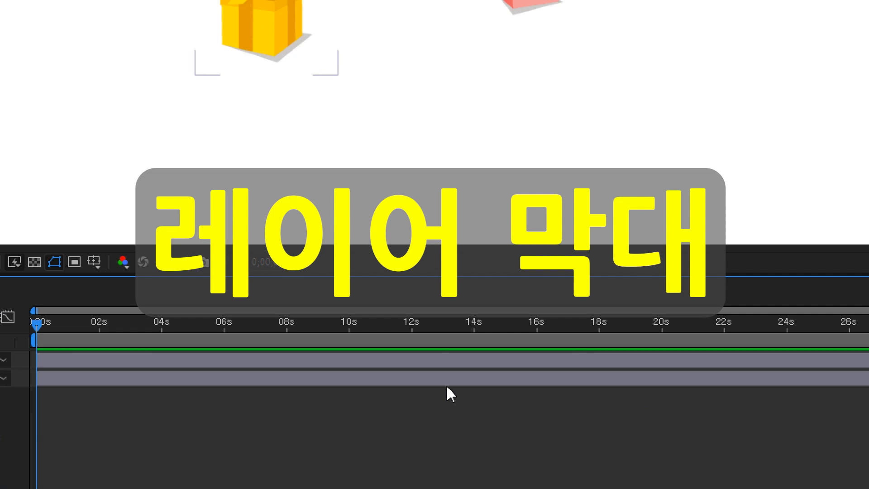
{"action": "left_click", "coordinate": [451, 396]}
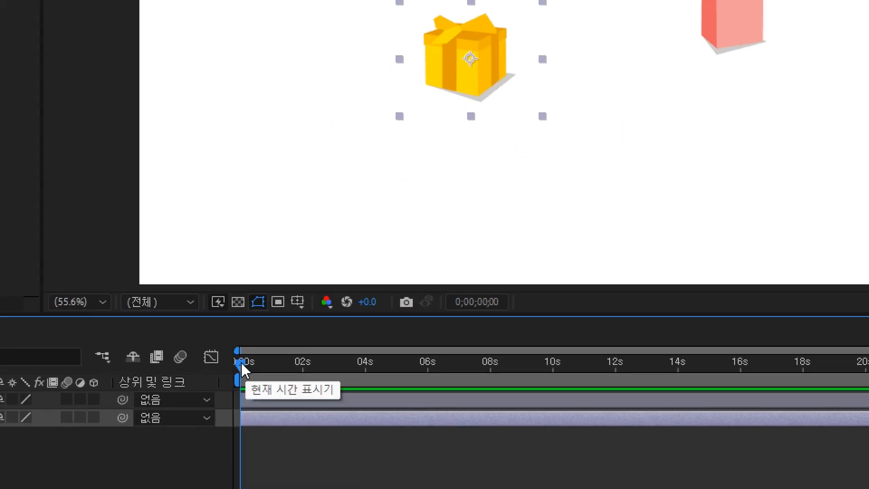
{"action": "left_click_drag", "start_coordinate": [246, 369], "coordinate": [305, 380]}
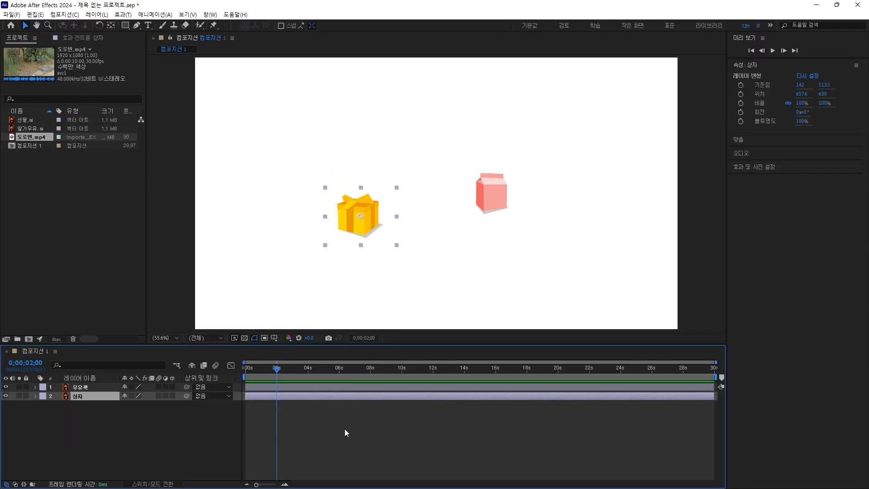
{"action": "left_click_drag", "start_coordinate": [276, 369], "coordinate": [243, 377]}
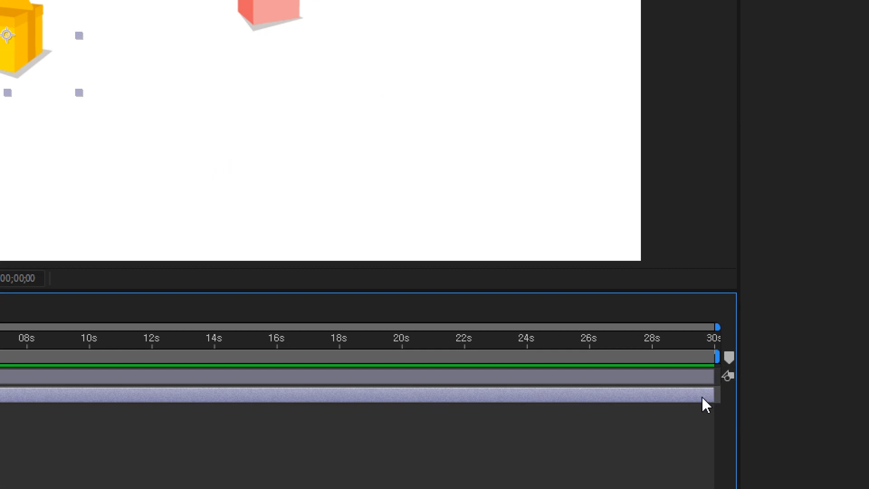
- Trim the 상자 layer's bar to end at 2 seconds and the 우유팩 bar to run from 2 to 4 seconds
{"action": "left_click_drag", "start_coordinate": [703, 396], "coordinate": [118, 409]}
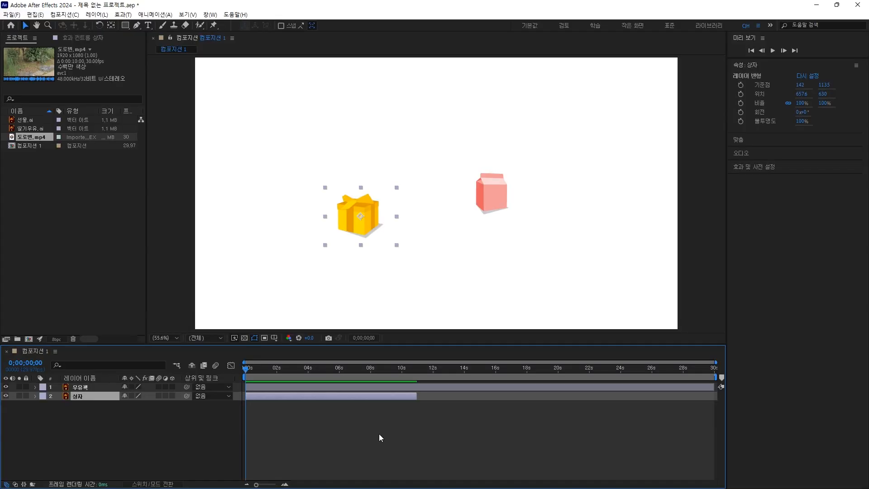
{"action": "left_click_drag", "start_coordinate": [415, 396], "coordinate": [279, 403]}
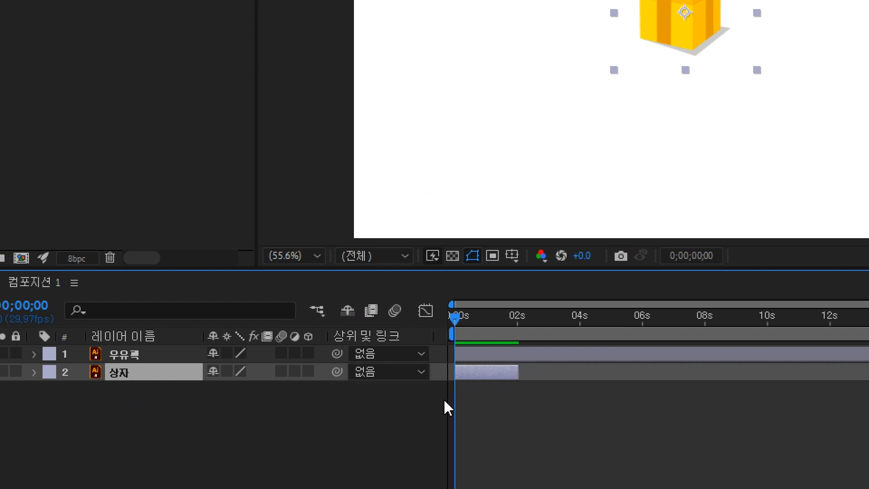
{"action": "left_click", "coordinate": [125, 353]}
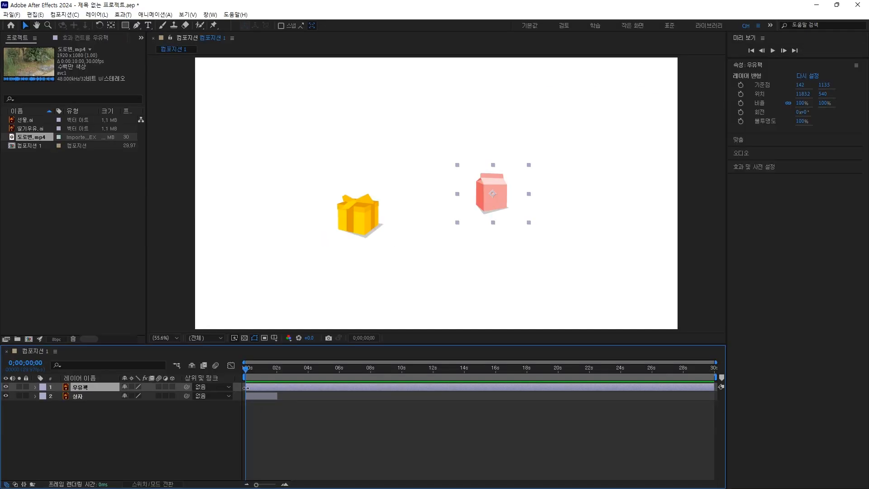
{"action": "left_click_drag", "start_coordinate": [246, 388], "coordinate": [278, 390]}
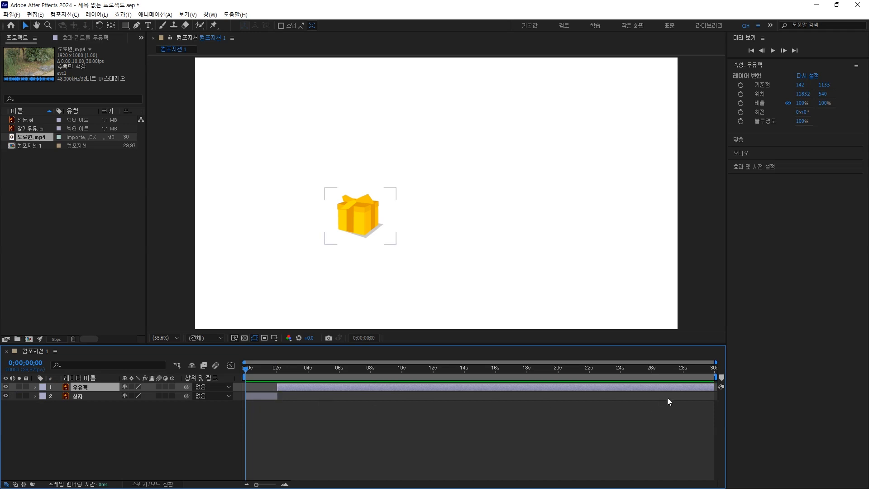
{"action": "left_click_drag", "start_coordinate": [714, 387], "coordinate": [308, 393]}
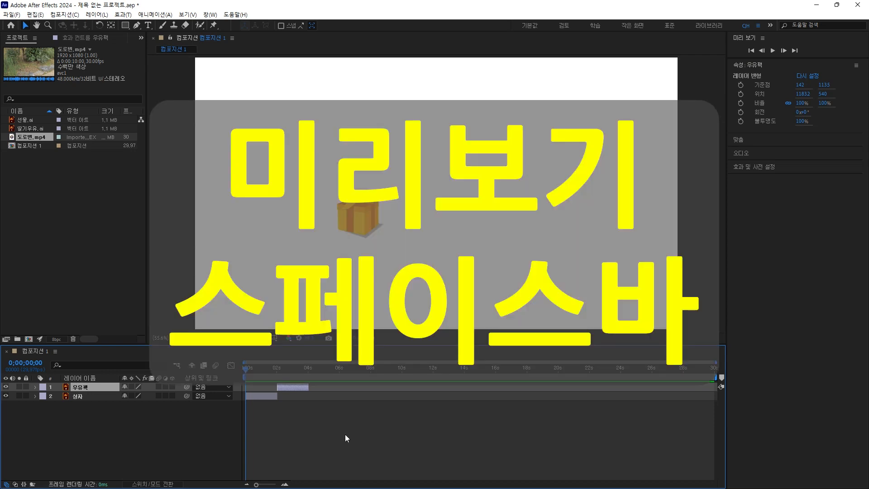
- Preview the composition, stop playback, scrub the current time back over the 우유팩 bar and return to 0;00;00;00
{"action": "key", "text": "space"}
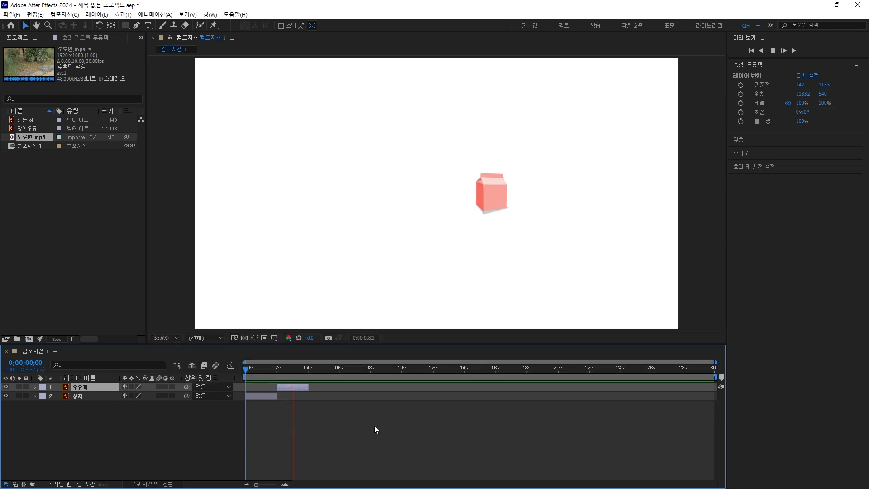
{"action": "key", "text": "space"}
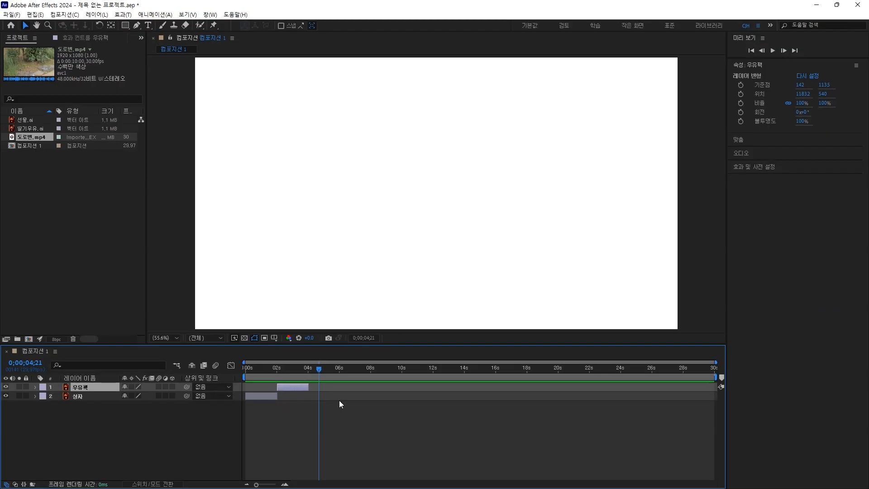
{"action": "left_click_drag", "start_coordinate": [282, 337], "coordinate": [259, 339]}
{"action": "left_click_drag", "start_coordinate": [317, 372], "coordinate": [323, 372]}
{"action": "left_click_drag", "start_coordinate": [324, 371], "coordinate": [295, 373]}
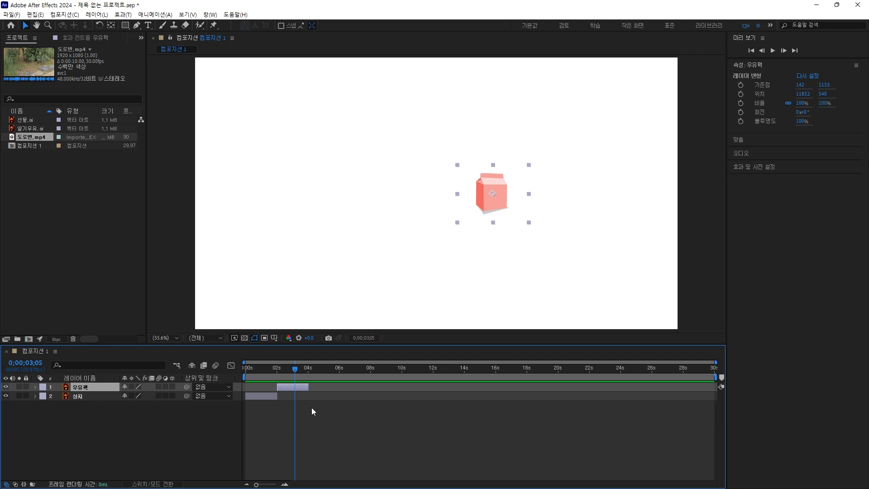
{"action": "left_click_drag", "start_coordinate": [296, 370], "coordinate": [244, 375]}
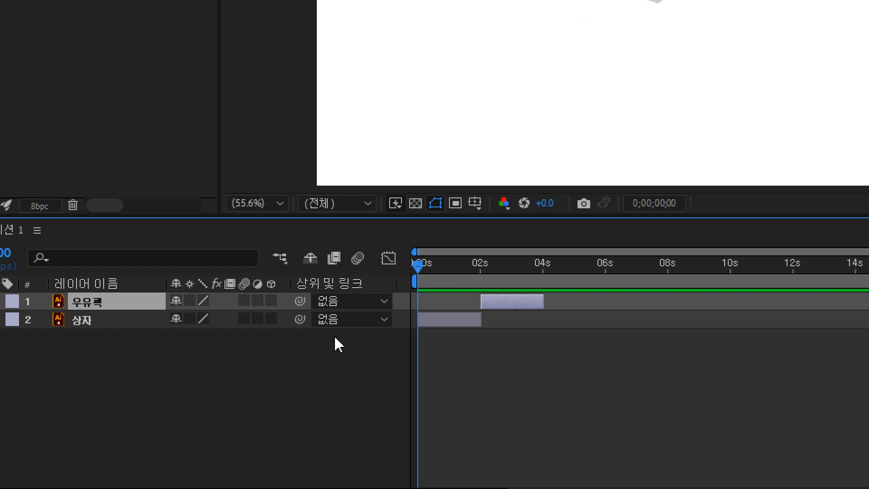
- Slide the 우유팩 layer's bar to 0 seconds, out to about 9 seconds, and back to start at about 2 seconds
{"action": "left_click", "coordinate": [441, 320]}
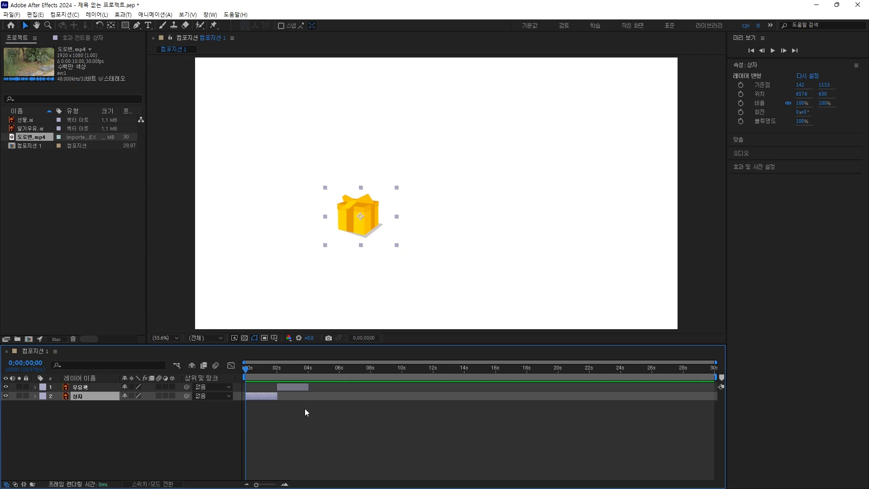
{"action": "left_click", "coordinate": [284, 387]}
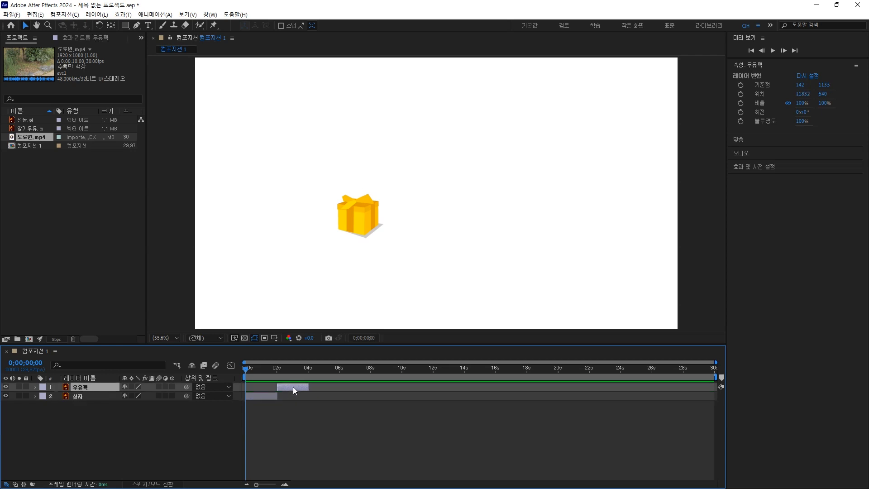
{"action": "left_click_drag", "start_coordinate": [292, 387], "coordinate": [260, 391]}
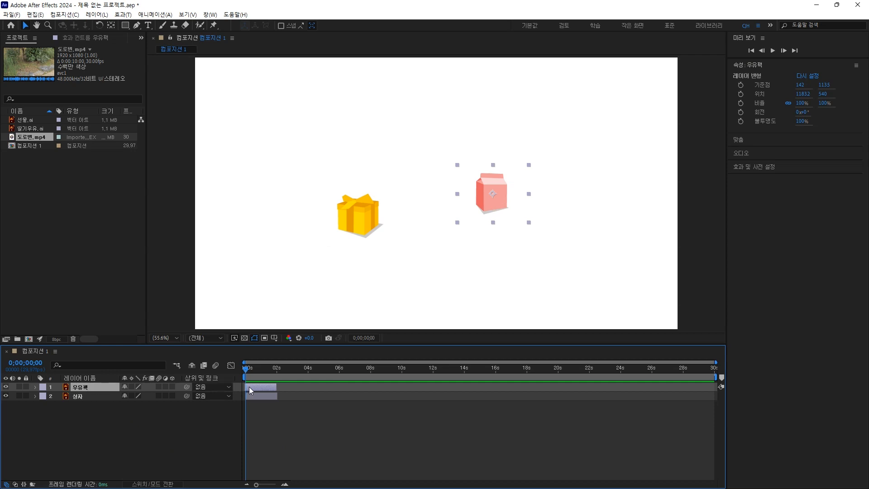
{"action": "left_click_drag", "start_coordinate": [254, 385], "coordinate": [262, 386]}
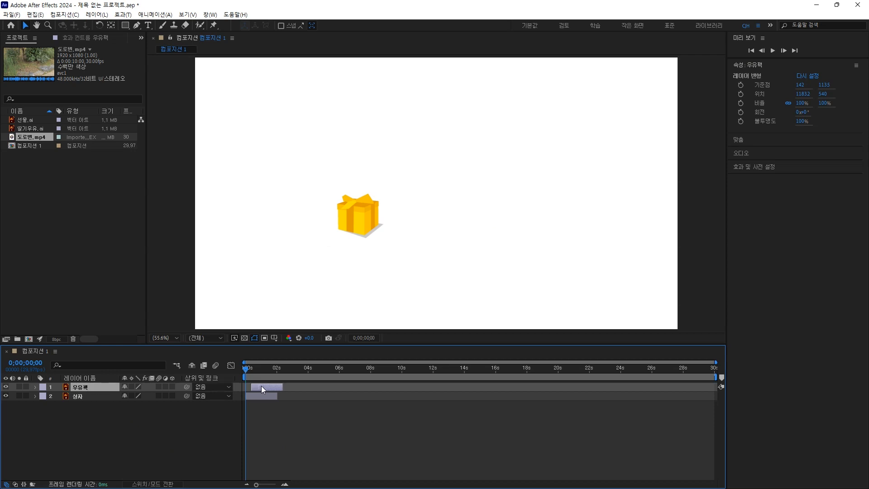
{"action": "left_click_drag", "start_coordinate": [321, 388], "coordinate": [398, 393]}
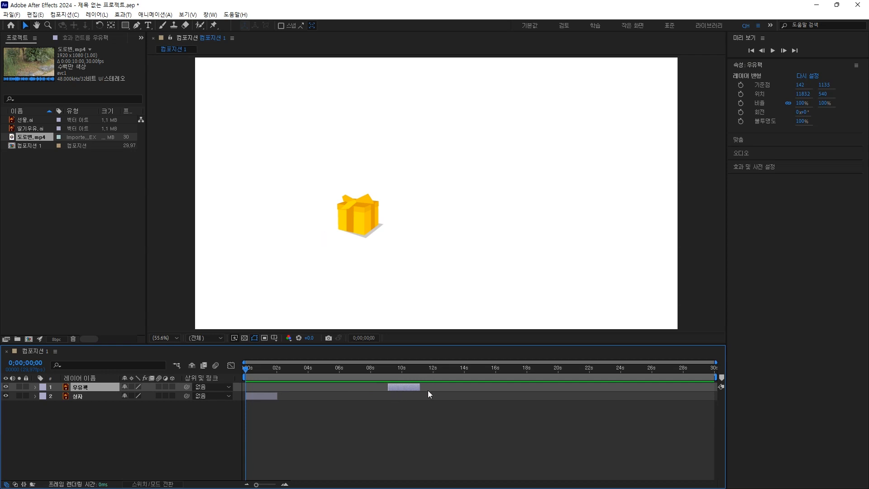
{"action": "left_click_drag", "start_coordinate": [408, 388], "coordinate": [376, 390]}
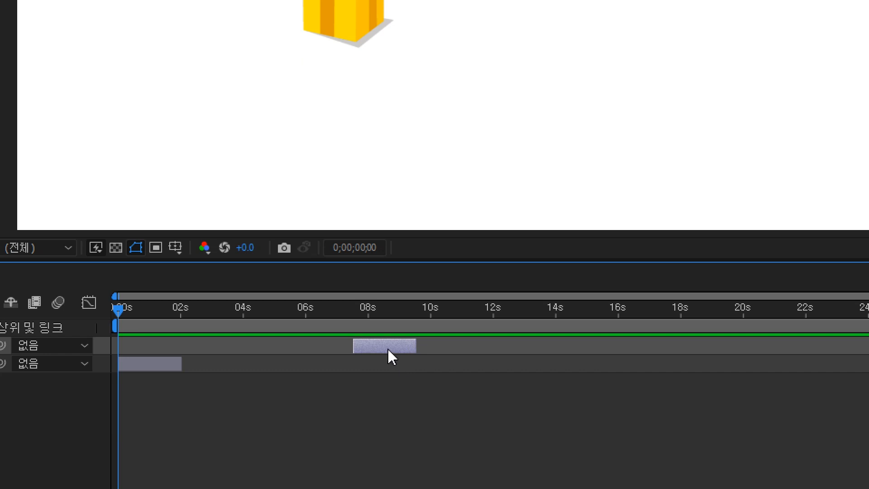
{"action": "left_click_drag", "start_coordinate": [389, 348], "coordinate": [219, 349]}
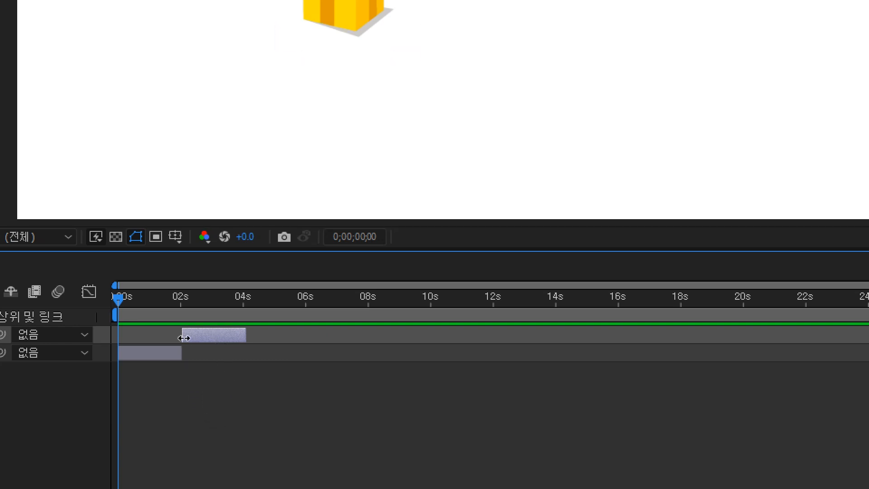
- Adjust both ends of the 우유팩 bar to make it about 5 seconds long, and slide it to start at 0 seconds
{"action": "left_click_drag", "start_coordinate": [183, 337], "coordinate": [147, 336]}
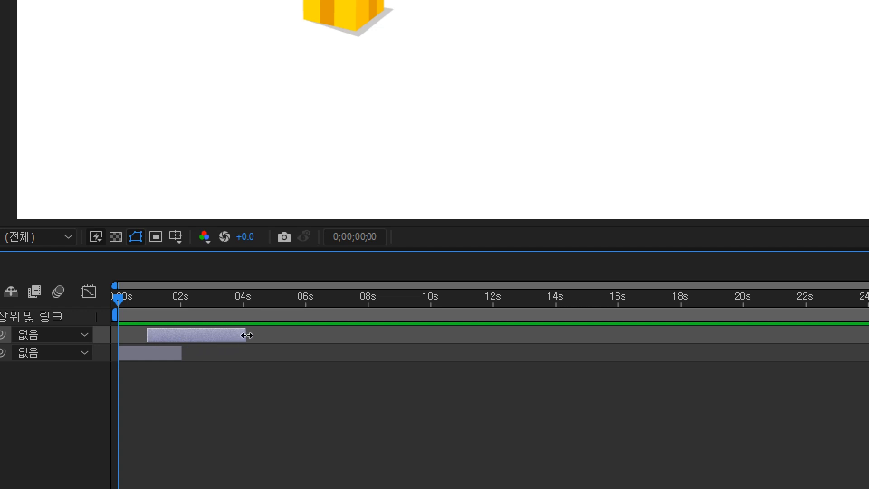
{"action": "left_click_drag", "start_coordinate": [243, 335], "coordinate": [419, 334]}
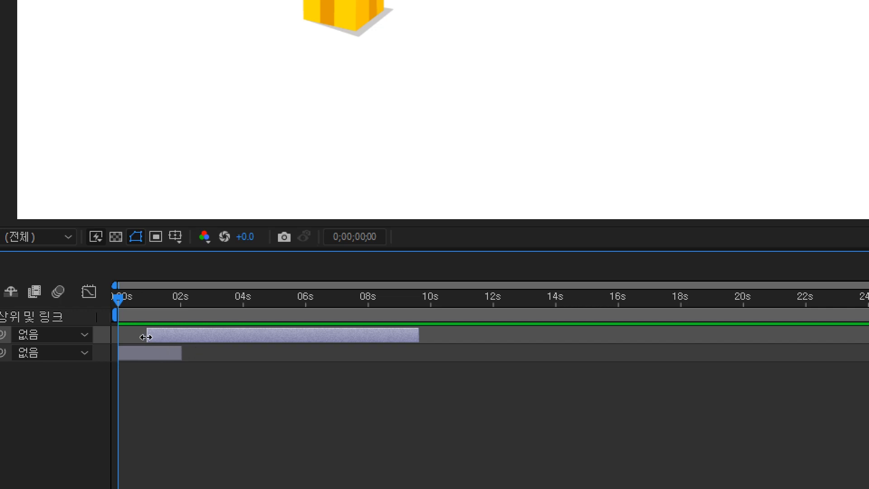
{"action": "left_click_drag", "start_coordinate": [147, 337], "coordinate": [201, 336]}
{"action": "left_click_drag", "start_coordinate": [416, 338], "coordinate": [360, 339]}
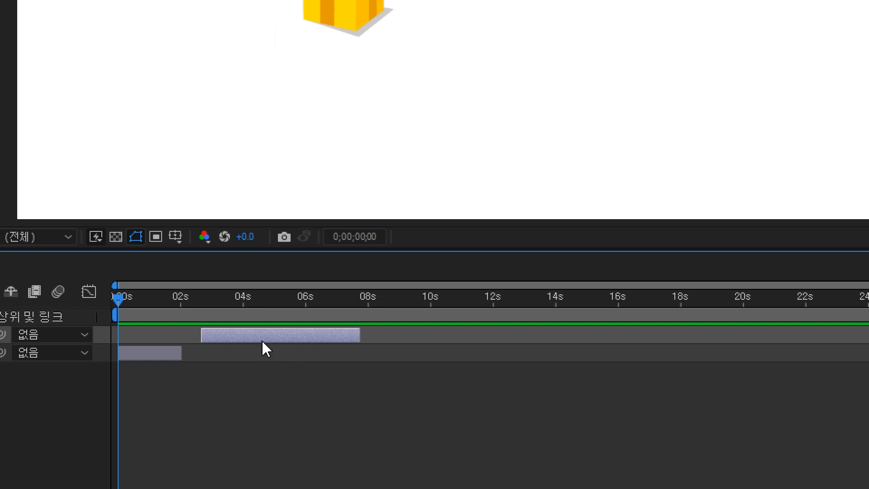
{"action": "left_click_drag", "start_coordinate": [263, 338], "coordinate": [367, 336]}
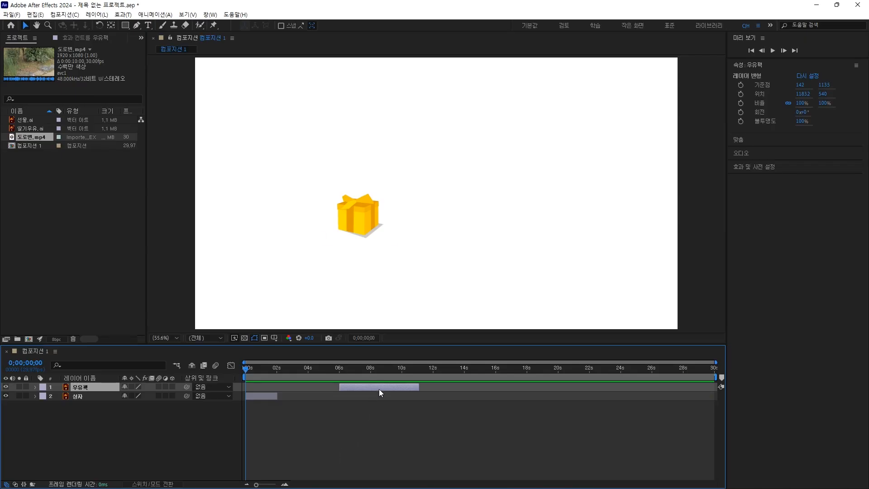
{"action": "left_click_drag", "start_coordinate": [379, 389], "coordinate": [283, 394]}
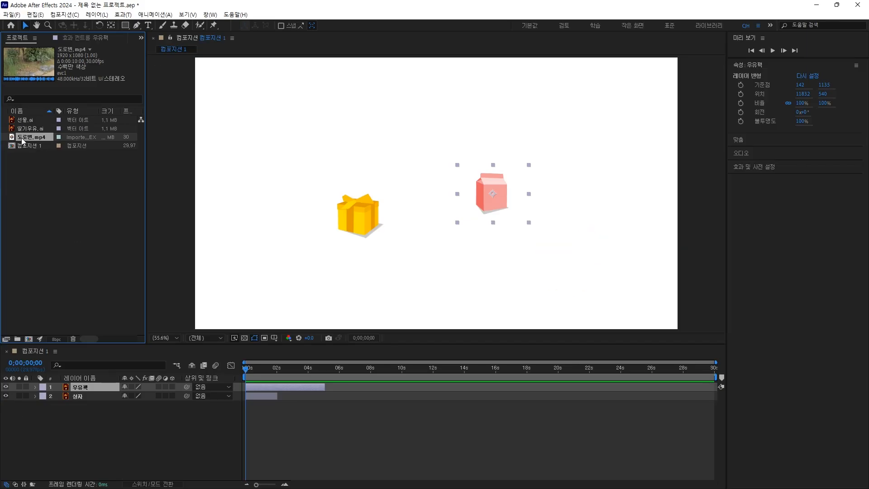
- Add 도로변.mp4 to the timeline beneath the 상자 layer and play the preview
{"action": "left_click_drag", "start_coordinate": [21, 137], "coordinate": [61, 412]}
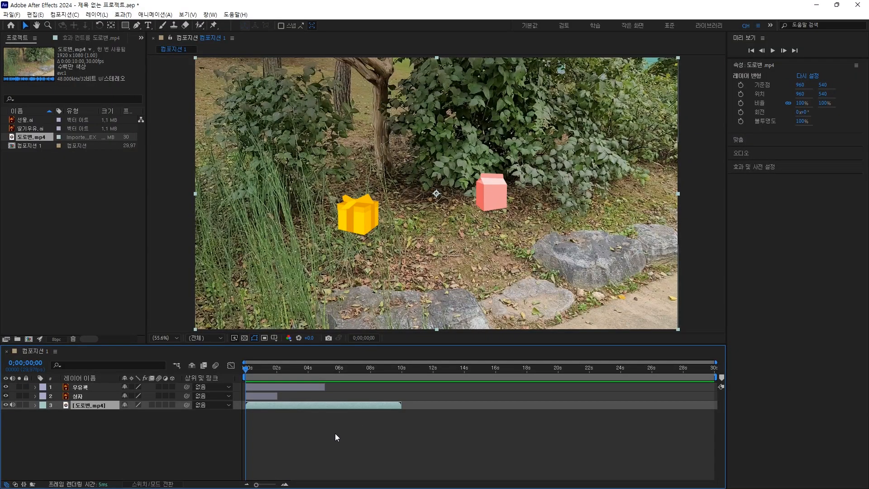
{"action": "key", "text": "space"}
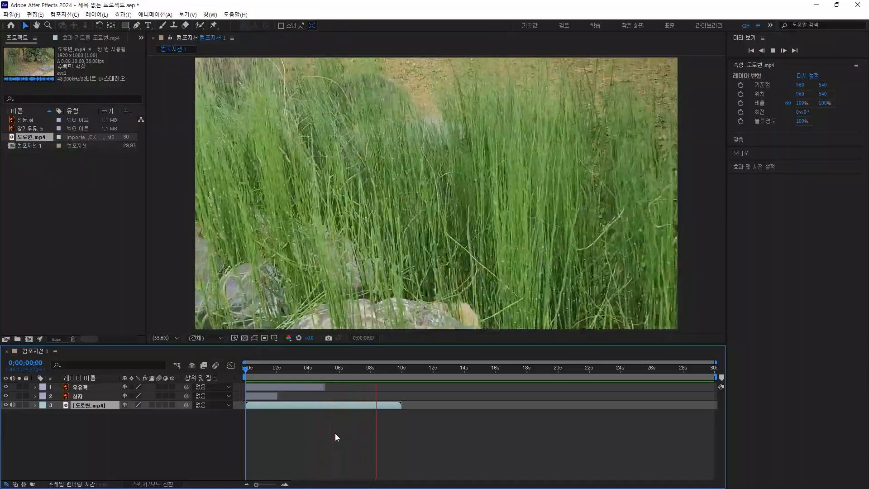
- Stop the preview and return the current time to 0;00;00;00
{"action": "key", "text": "space"}
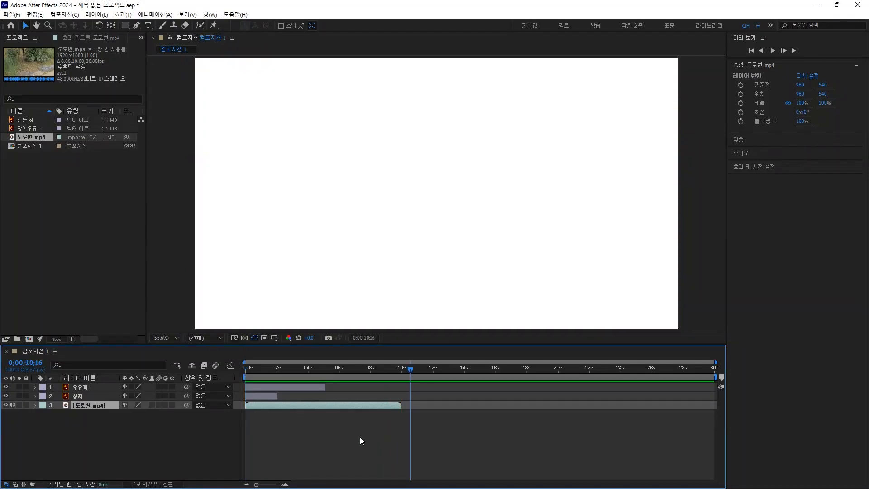
{"action": "left_click_drag", "start_coordinate": [410, 369], "coordinate": [240, 384]}
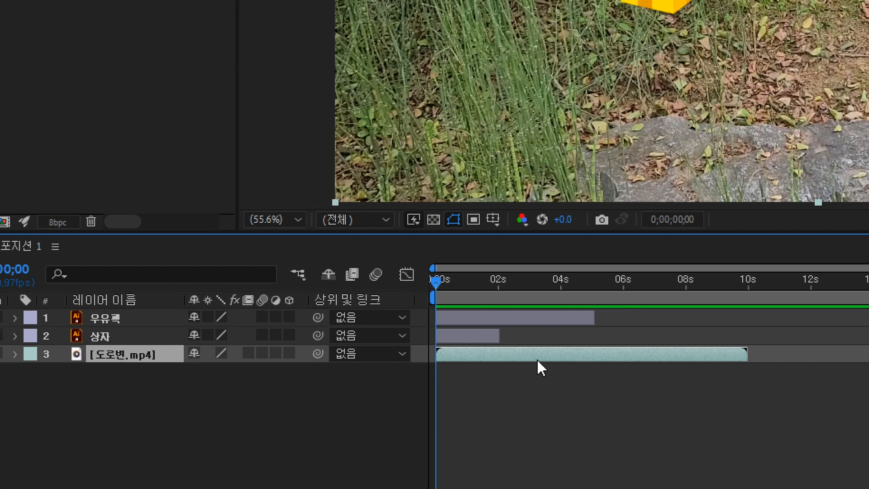
- Trim the end of the 도로변.mp4 bar to about 5 seconds and about 3 seconds, extending it back to 10 seconds each time
{"action": "left_click", "coordinate": [527, 319]}
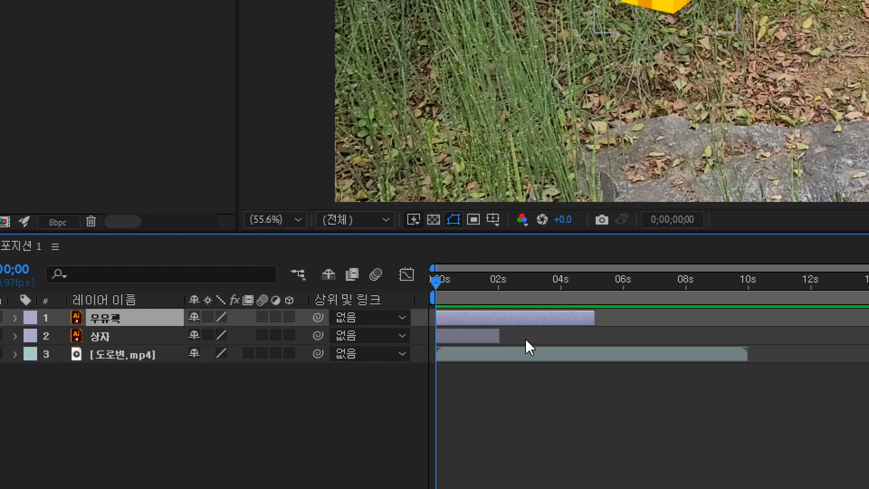
{"action": "left_click", "coordinate": [524, 360]}
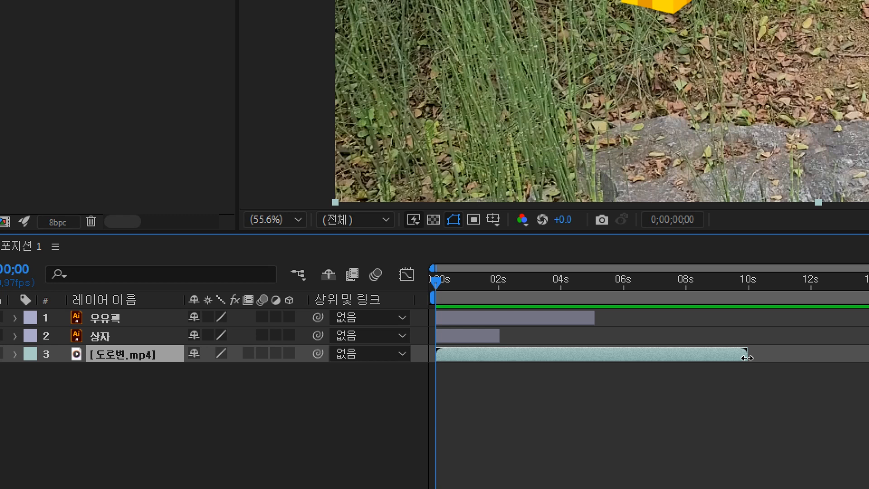
{"action": "left_click_drag", "start_coordinate": [747, 357], "coordinate": [589, 366]}
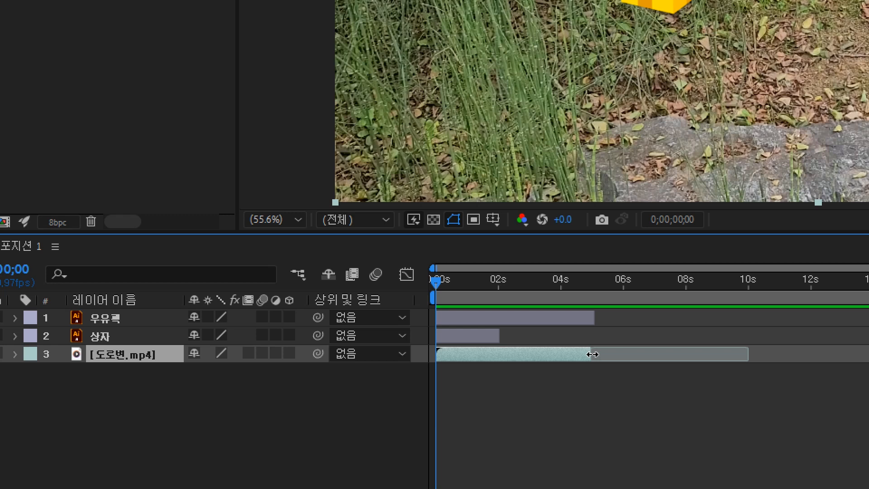
{"action": "left_click_drag", "start_coordinate": [588, 353], "coordinate": [756, 366]}
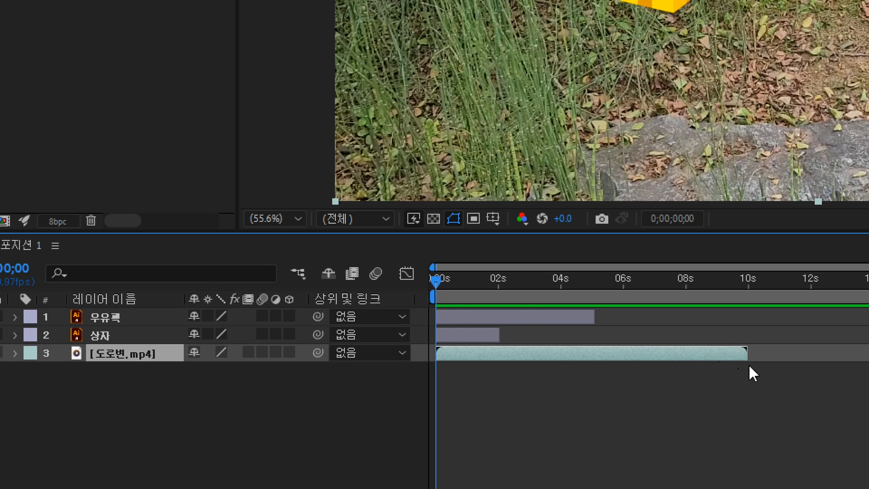
{"action": "left_click_drag", "start_coordinate": [749, 355], "coordinate": [542, 420]}
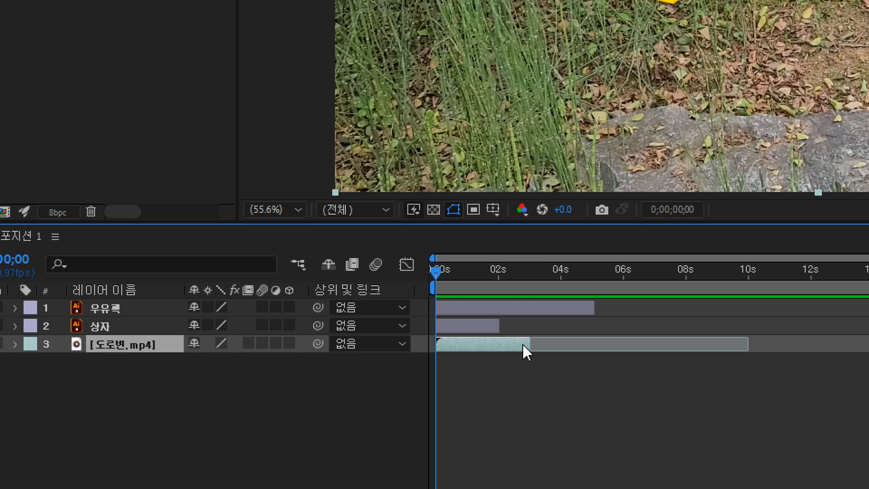
{"action": "left_click_drag", "start_coordinate": [528, 345], "coordinate": [764, 355]}
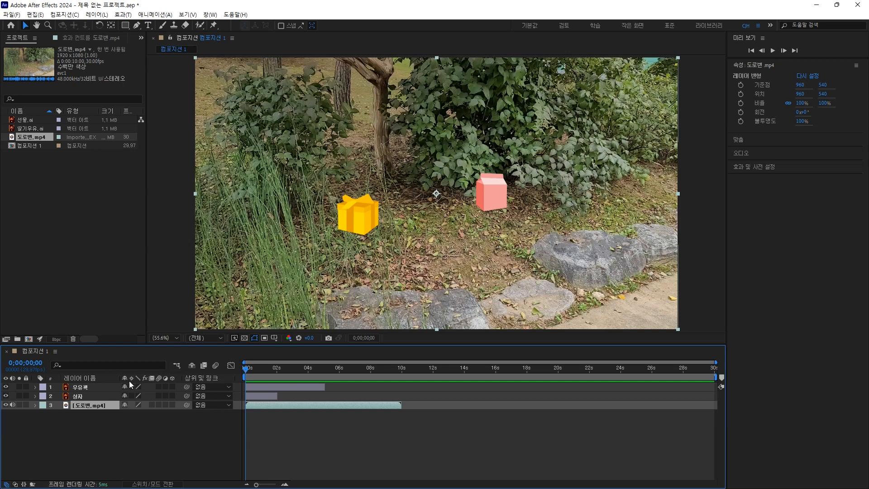
- Duplicate the 우유팩 layer and place the copy just left of the original milk carton, at about 1018, 538
{"action": "left_click", "coordinate": [90, 385]}
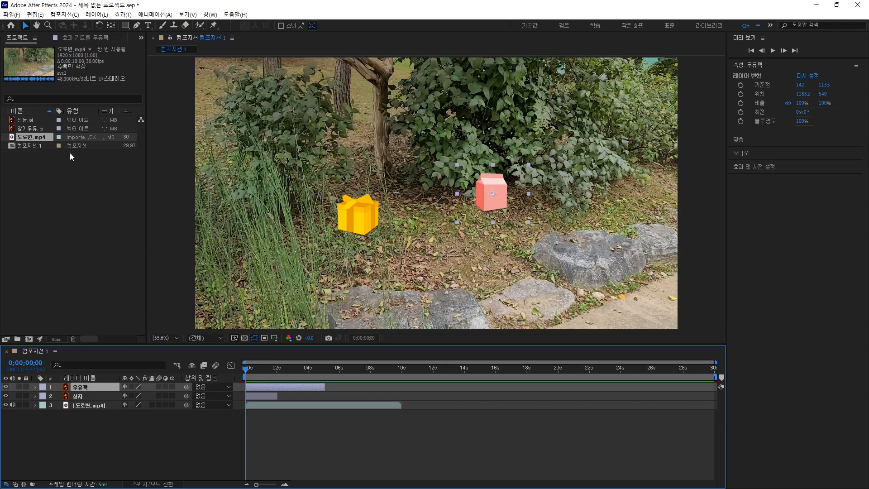
{"action": "left_click", "coordinate": [36, 15]}
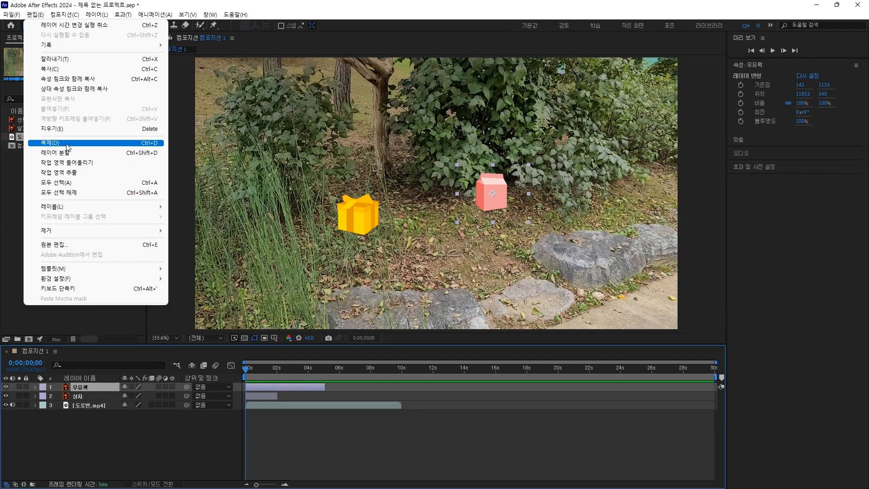
{"action": "left_click", "coordinate": [67, 143]}
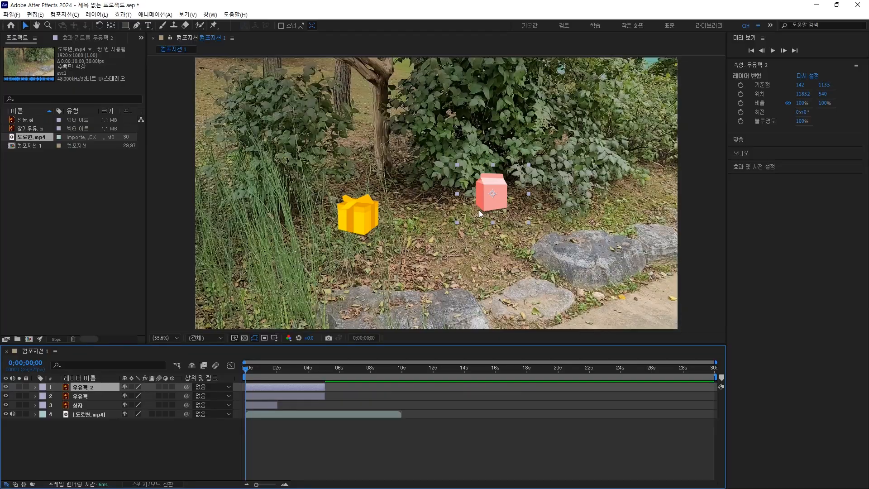
{"action": "left_click_drag", "start_coordinate": [491, 208], "coordinate": [449, 209]}
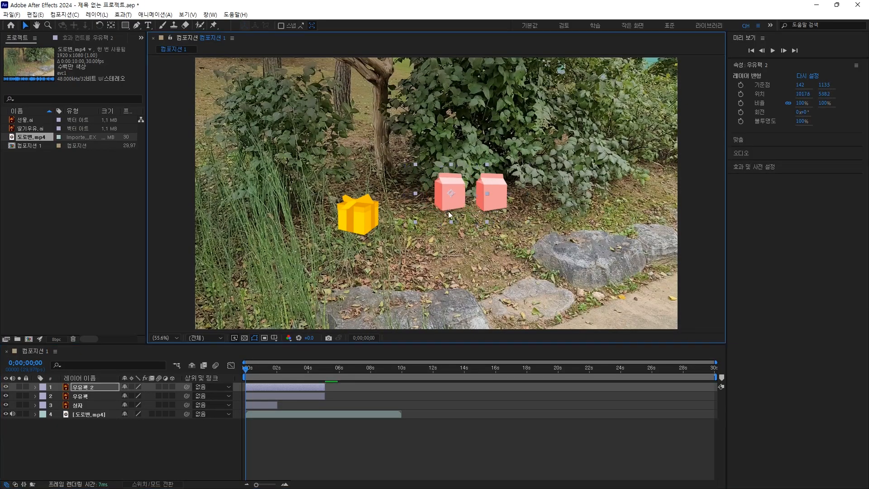
{"action": "left_click", "coordinate": [146, 446]}
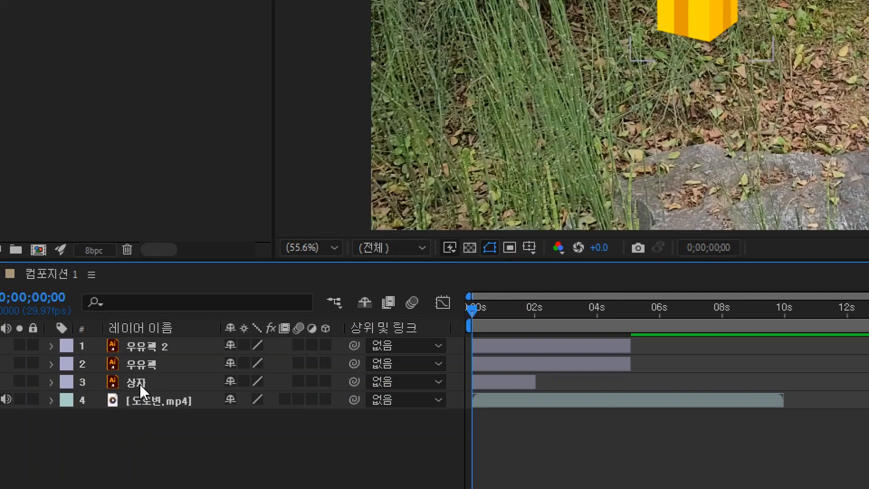
- Duplicate the 상자 layer and place the copy to the left of the original gift box, at about 429, 630
{"action": "left_click", "coordinate": [80, 405]}
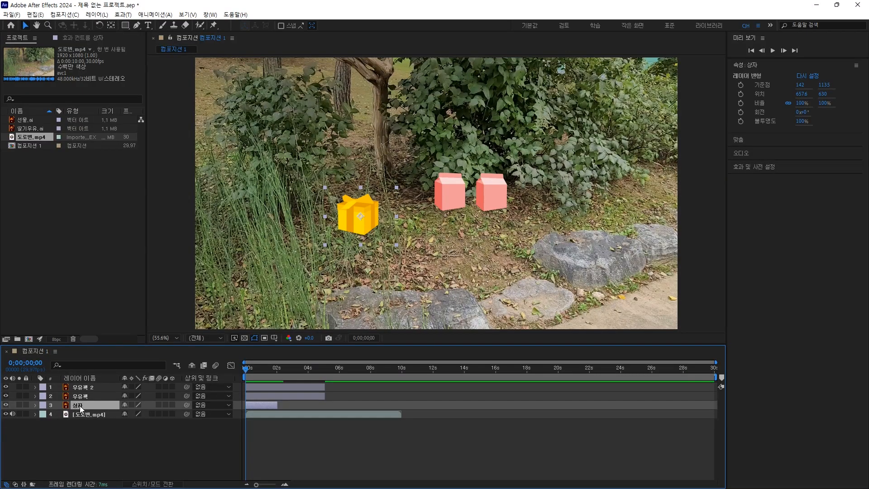
{"action": "left_click", "coordinate": [40, 14]}
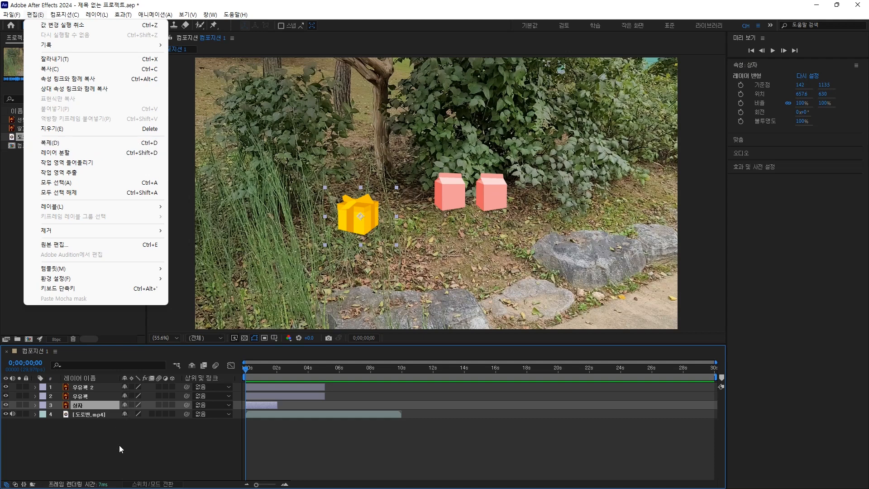
{"action": "left_click", "coordinate": [90, 403]}
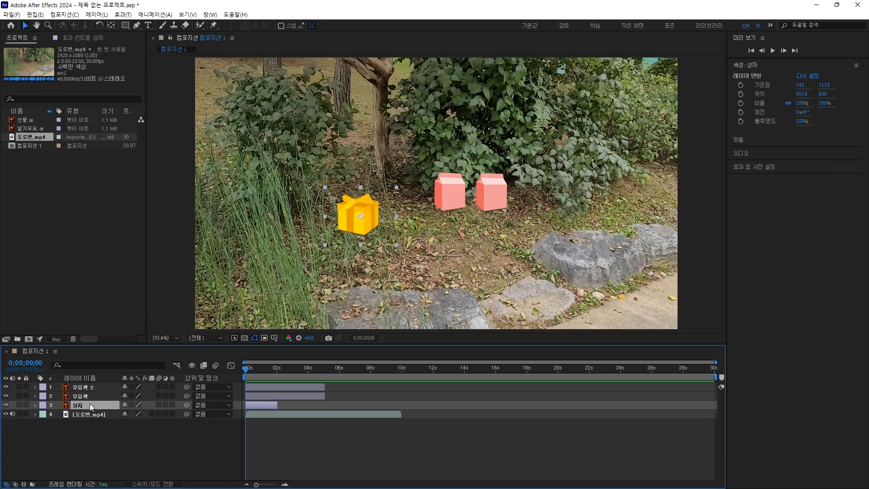
{"action": "key", "text": "ctrl+d"}
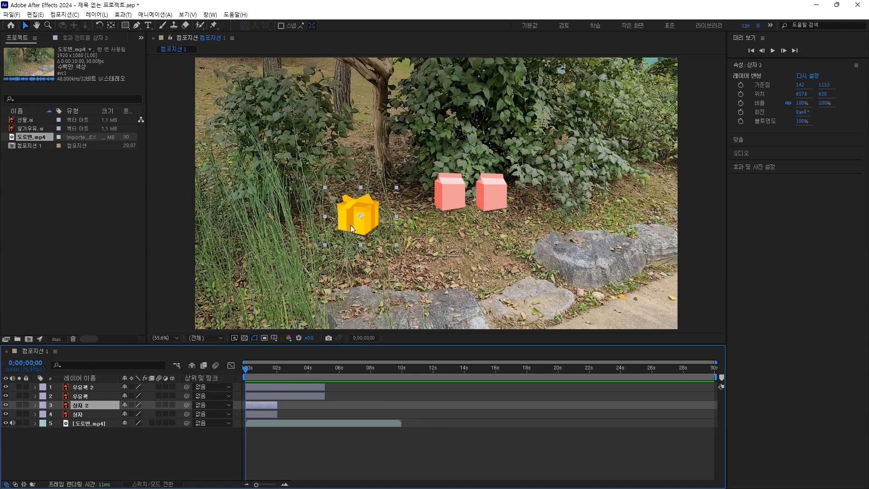
{"action": "left_click_drag", "start_coordinate": [350, 225], "coordinate": [294, 227]}
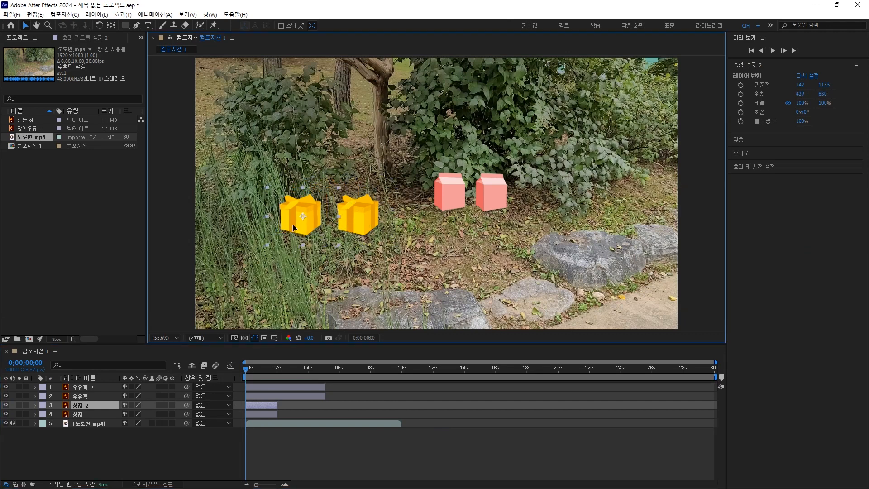
{"action": "left_click", "coordinate": [189, 455]}
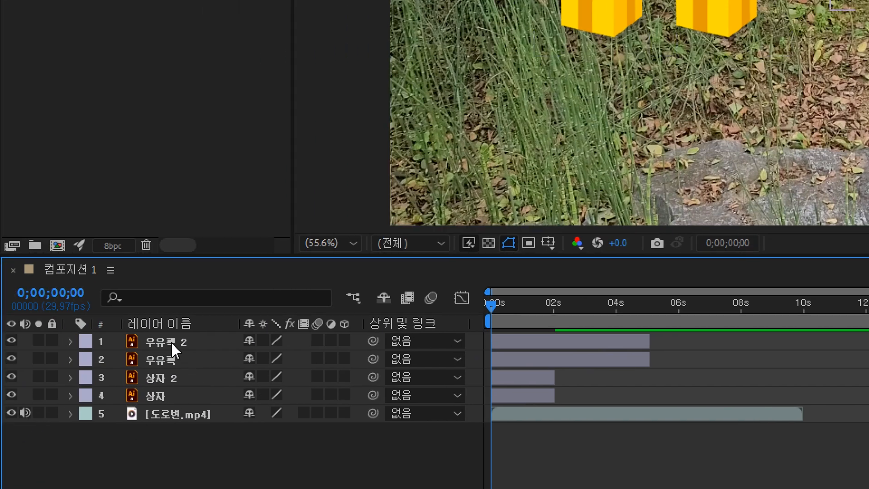
- Duplicate the 우유팩 2 layer and place the copy above and left of the two milk cartons, at about 857, 373
{"action": "left_click", "coordinate": [166, 340]}
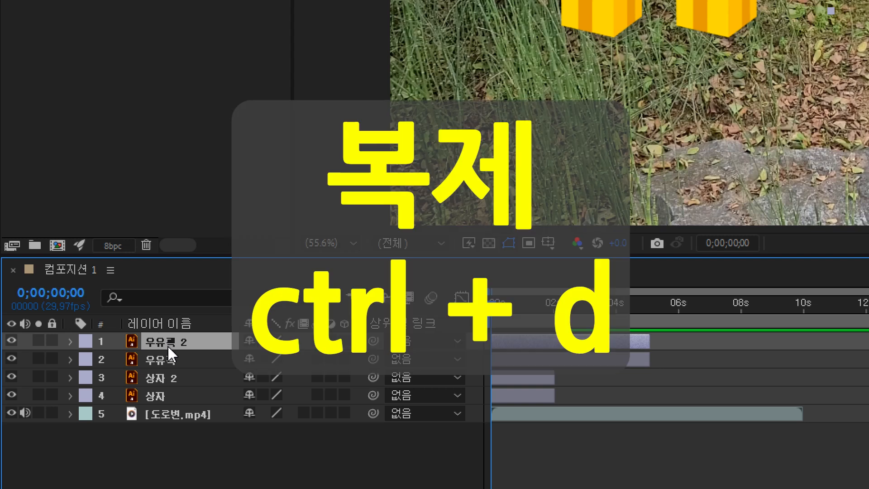
{"action": "key", "text": "ctrl+d"}
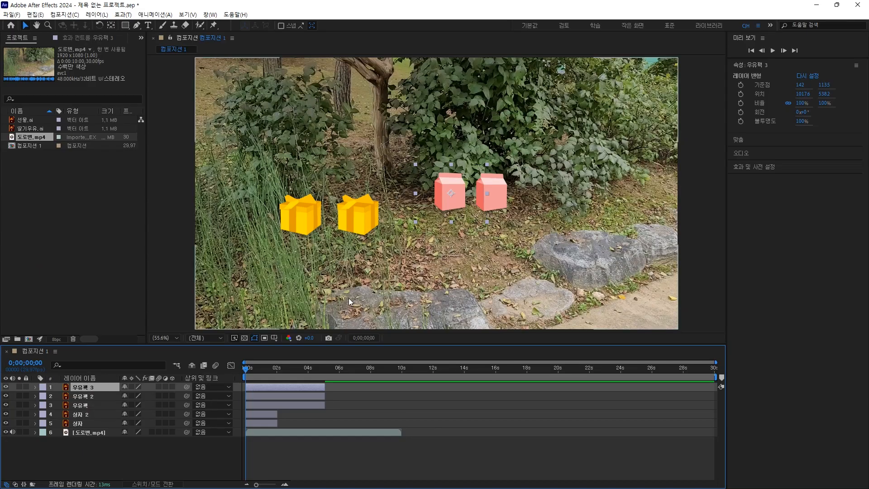
{"action": "left_click_drag", "start_coordinate": [462, 206], "coordinate": [421, 164]}
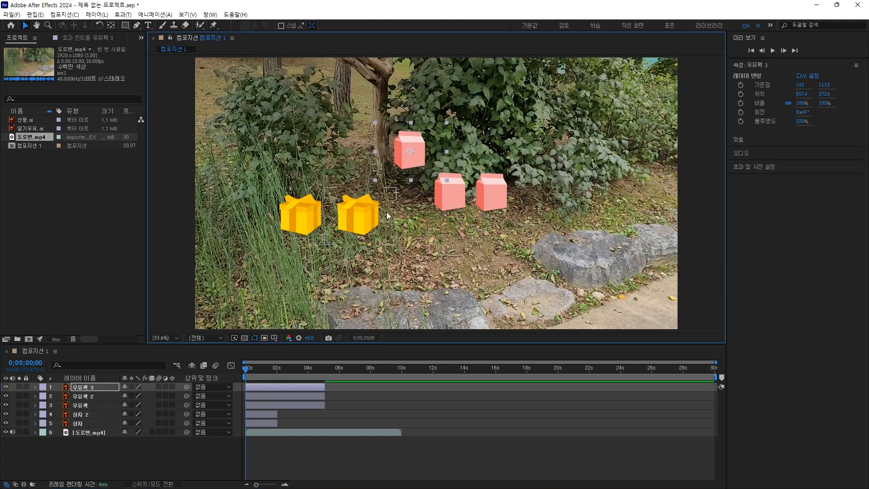
{"action": "left_click", "coordinate": [175, 463]}
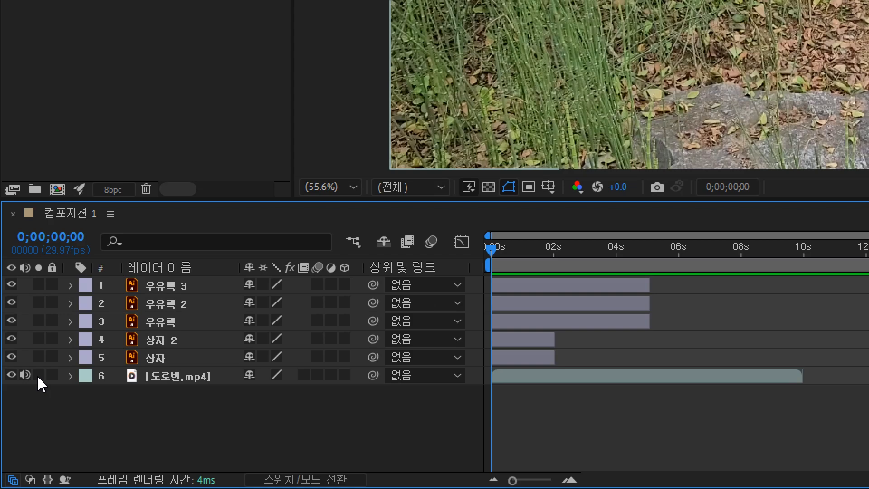
- Solo the 도로변.mp4 layer and split it at 0;00;01;11
{"action": "left_click", "coordinate": [38, 375]}
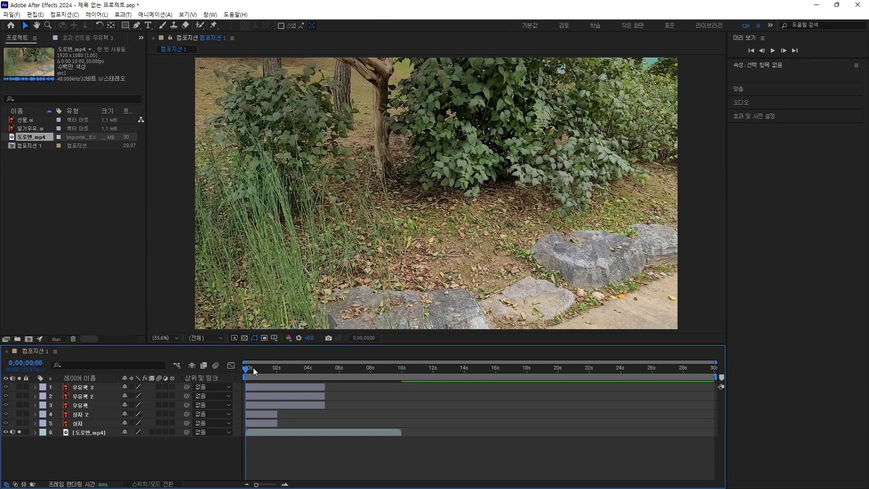
{"action": "left_click_drag", "start_coordinate": [245, 367], "coordinate": [267, 425]}
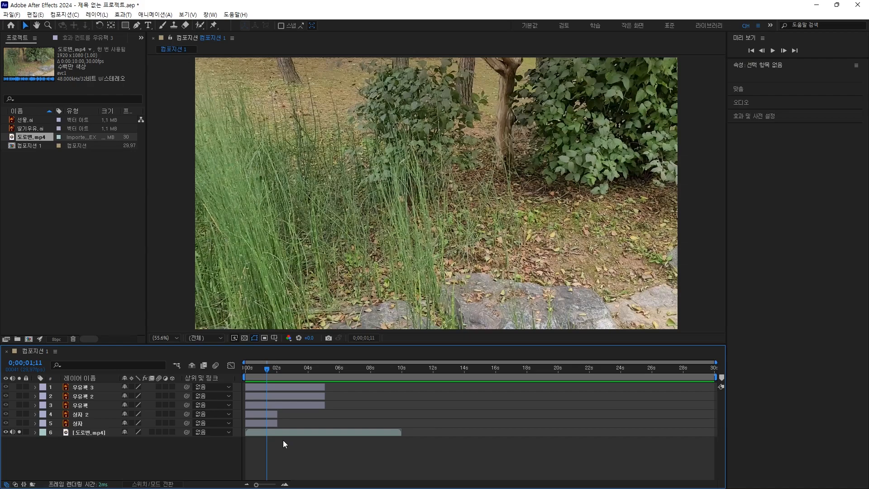
{"action": "left_click", "coordinate": [101, 433]}
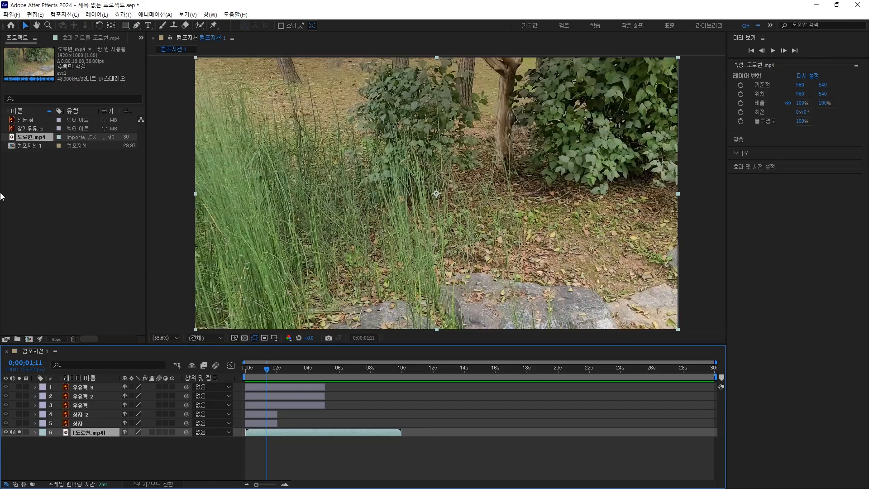
{"action": "left_click", "coordinate": [36, 14]}
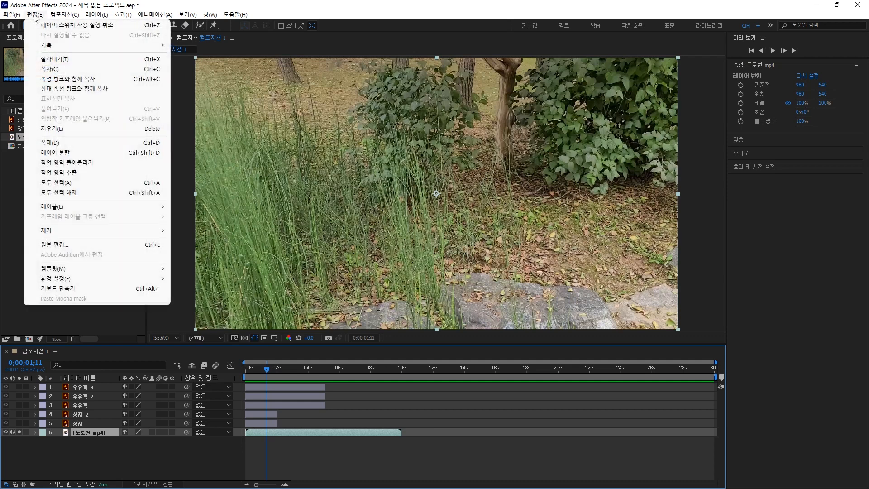
{"action": "left_click", "coordinate": [76, 153]}
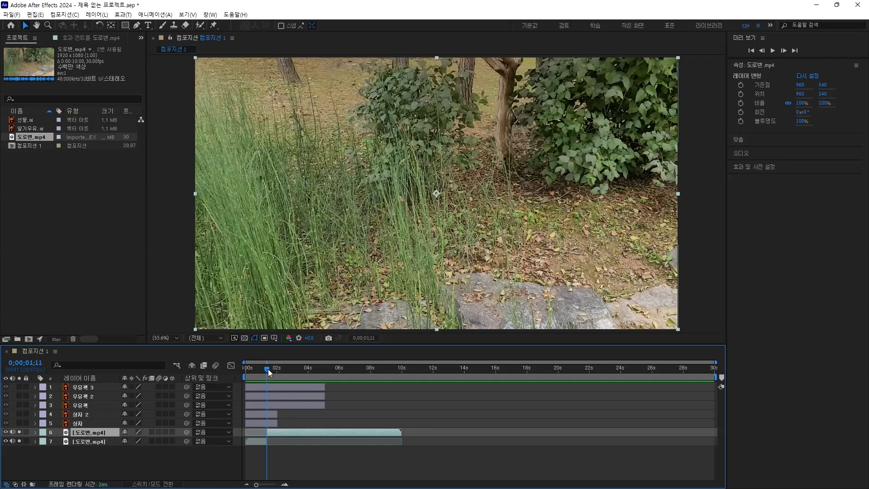
- Split the second 도로변.mp4 segment again at 0;00;05;29
{"action": "left_click_drag", "start_coordinate": [268, 368], "coordinate": [243, 410]}
{"action": "left_click", "coordinate": [96, 444]}
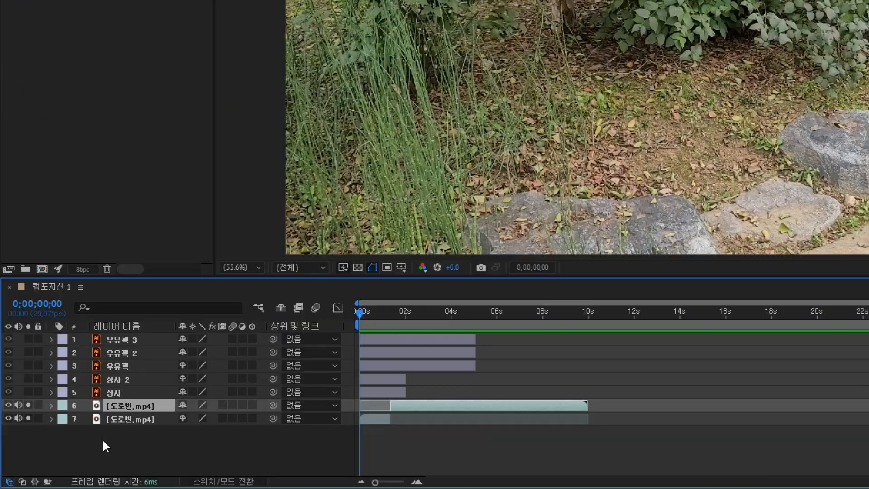
{"action": "left_click", "coordinate": [98, 431]}
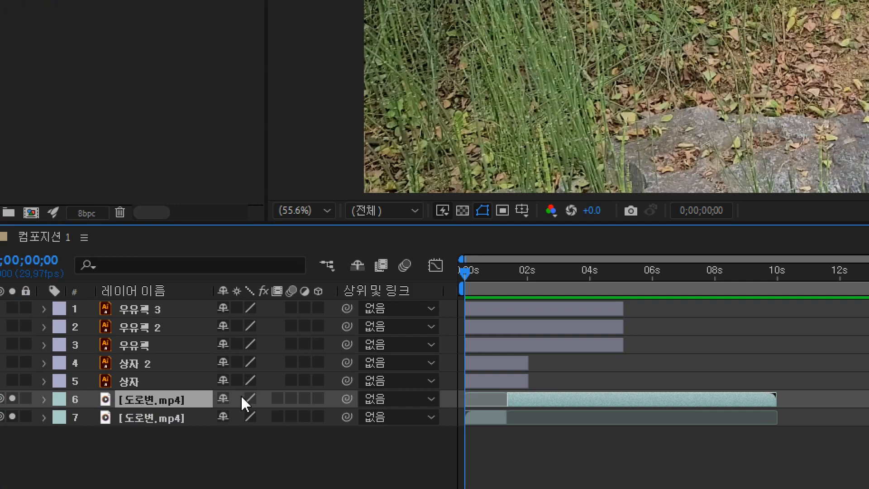
{"action": "left_click", "coordinate": [469, 273]}
{"action": "left_click_drag", "start_coordinate": [469, 273], "coordinate": [630, 289]}
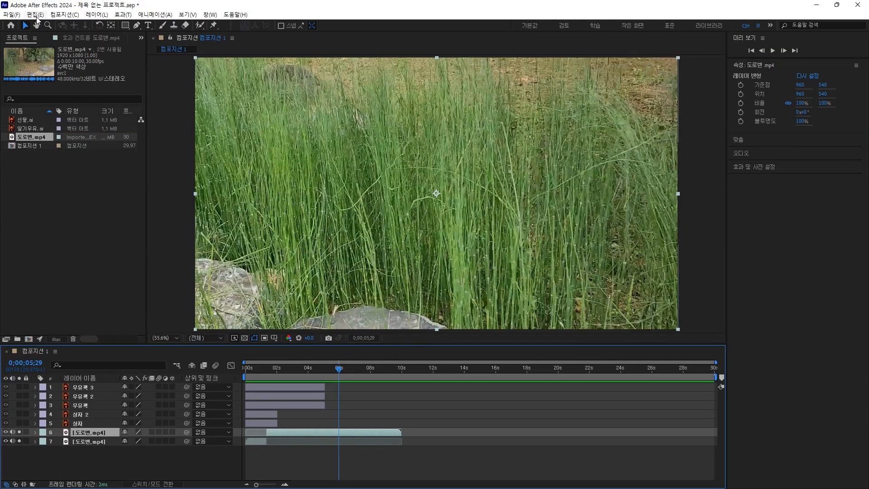
{"action": "left_click", "coordinate": [35, 15]}
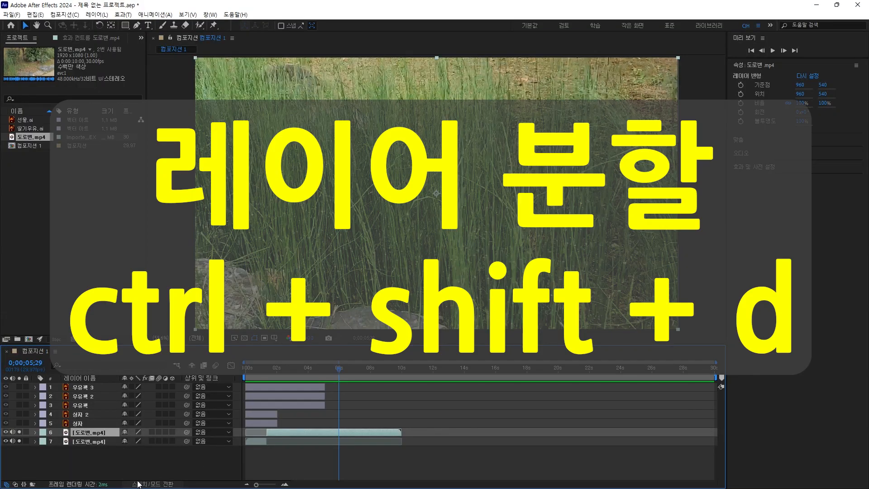
{"action": "key", "text": "ctrl+shift+d"}
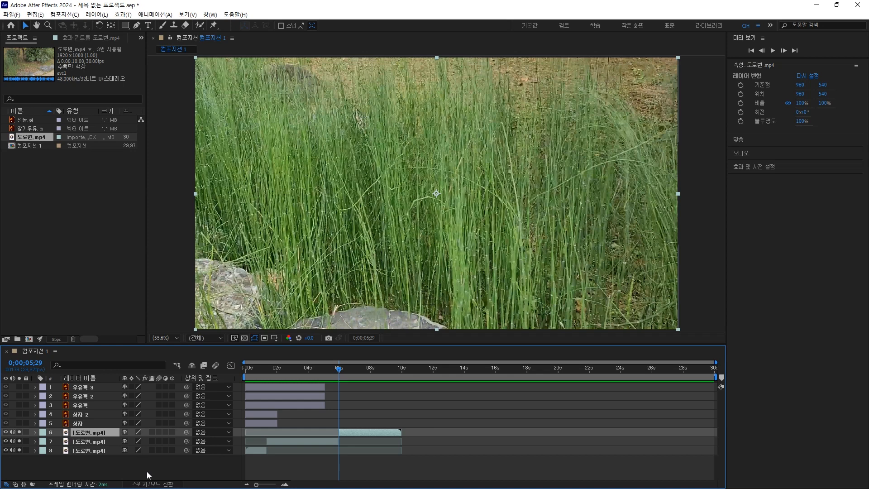
- Examine the three split 도로변.mp4 segments one by one, scrubbing the playhead back from the second cut towards the start
{"action": "left_click", "coordinate": [183, 465]}
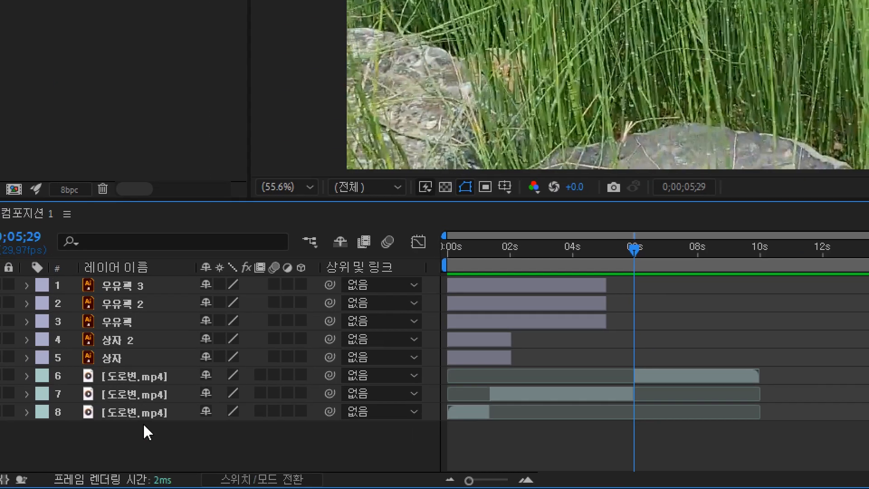
{"action": "left_click", "coordinate": [140, 412]}
{"action": "left_click", "coordinate": [145, 395]}
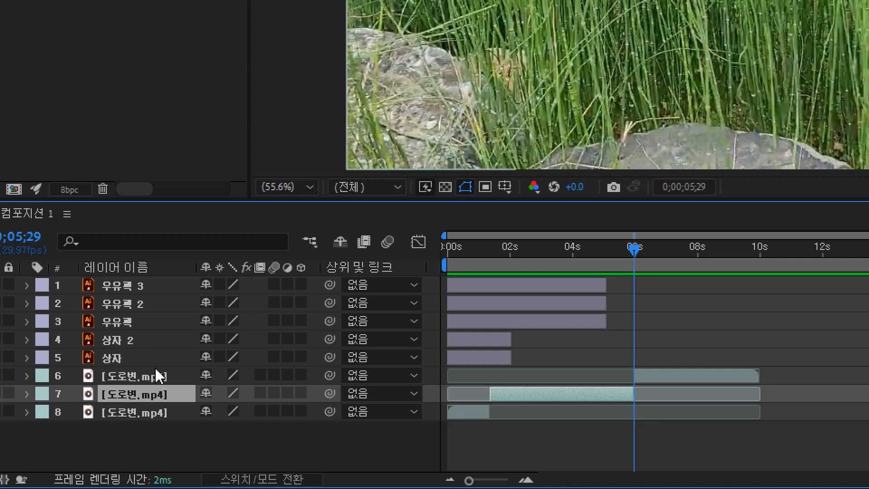
{"action": "left_click", "coordinate": [158, 375]}
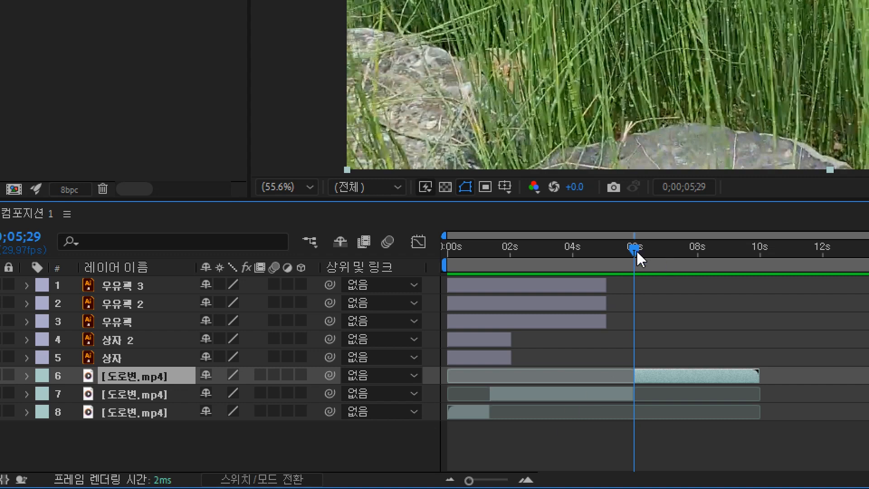
{"action": "left_click_drag", "start_coordinate": [636, 252], "coordinate": [551, 251]}
{"action": "left_click_drag", "start_coordinate": [536, 281], "coordinate": [780, 349]}
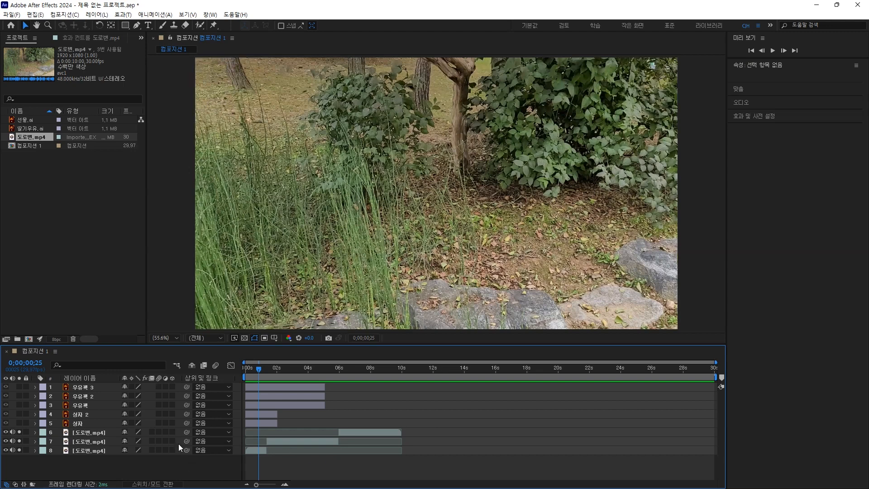
- Close the project without saving and create a new HD 1920x1080, 29.97 fps composition lasting 0;00;30;00 with a white background
{"action": "left_click", "coordinate": [13, 15]}
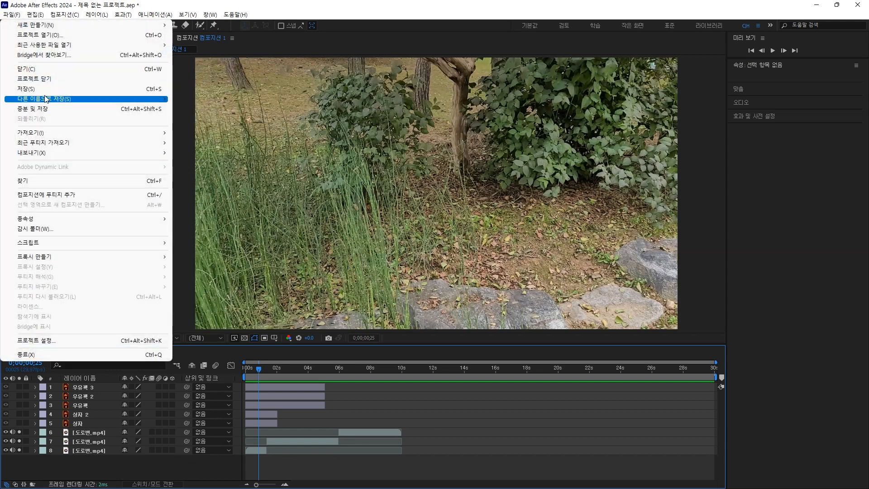
{"action": "left_click", "coordinate": [41, 80]}
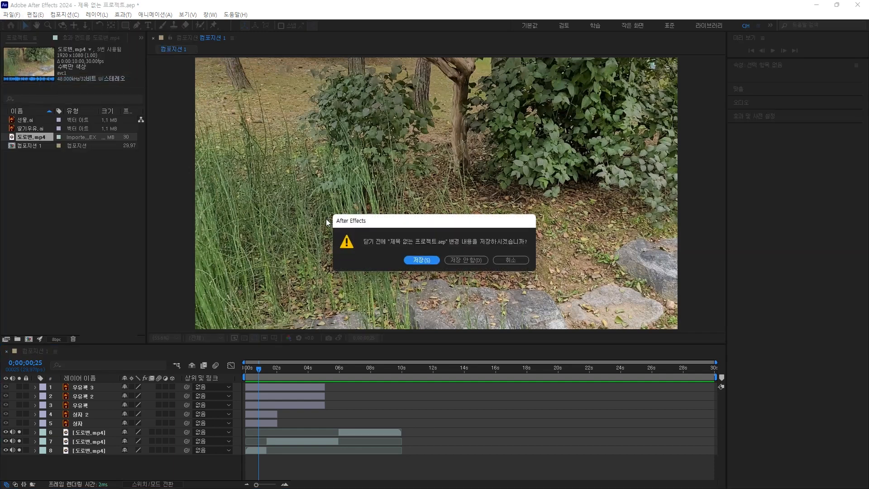
{"action": "left_click", "coordinate": [461, 259]}
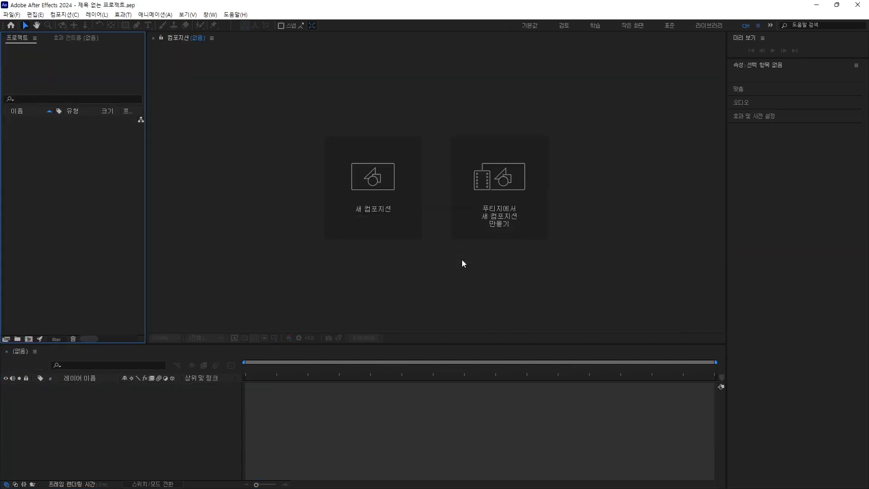
{"action": "left_click", "coordinate": [376, 183]}
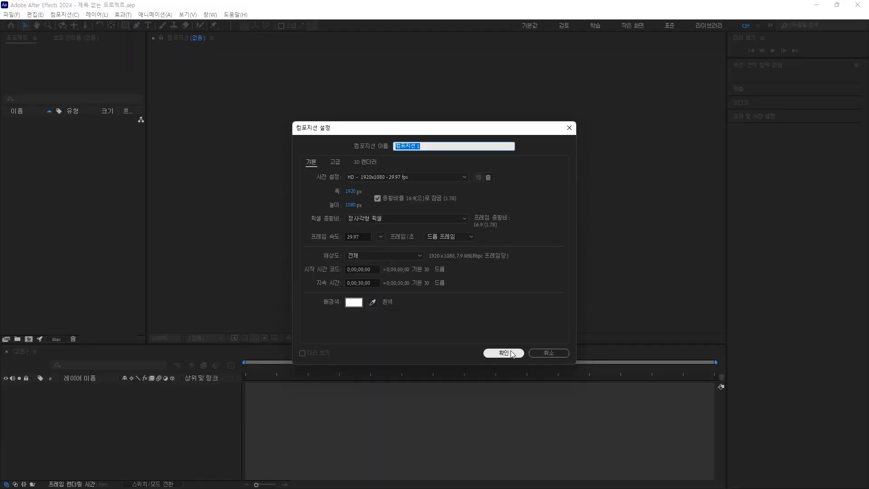
{"action": "left_click", "coordinate": [511, 353]}
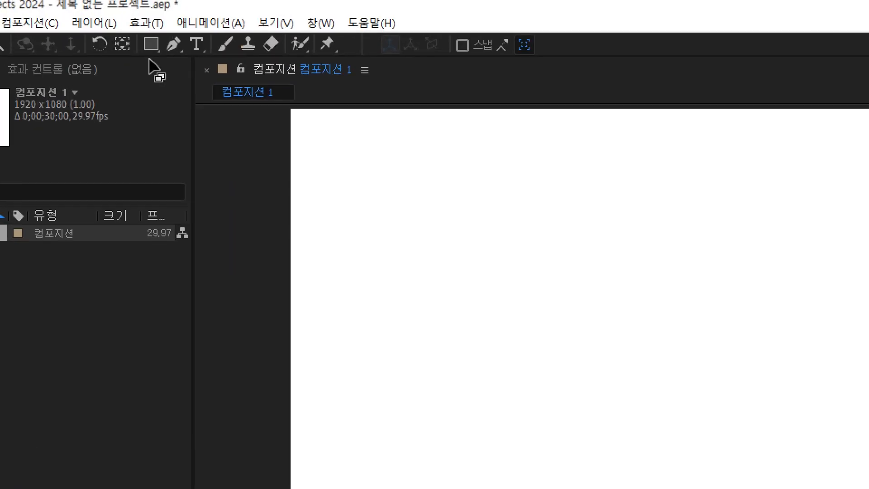
- Add a text layer reading "1" and place it in the left part of the composition, at about 315, 583
{"action": "left_click", "coordinate": [198, 51]}
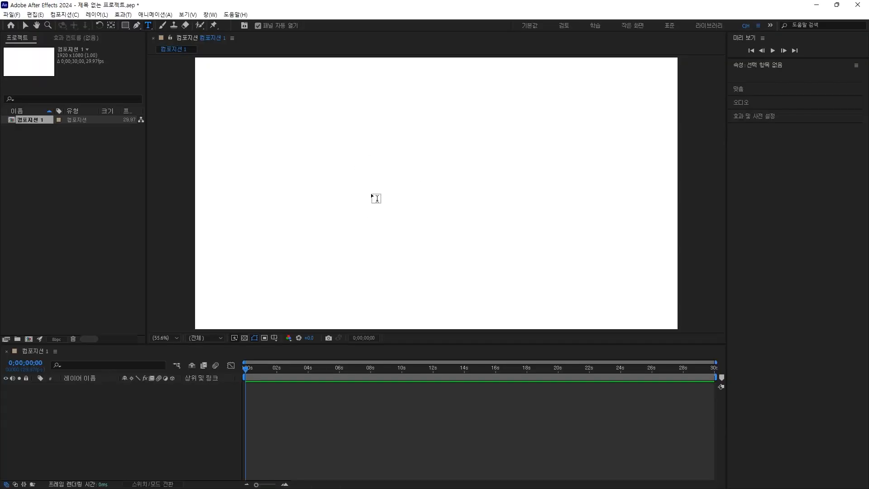
{"action": "left_click", "coordinate": [326, 190]}
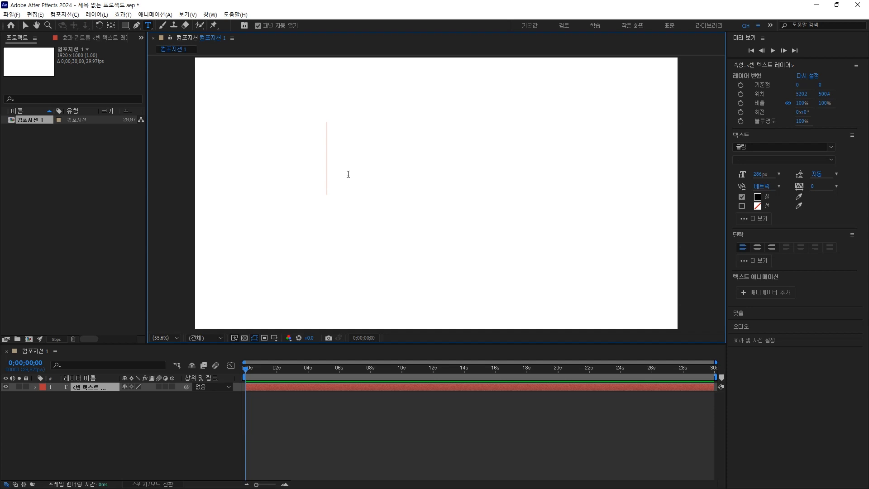
{"action": "type", "text": "1"}
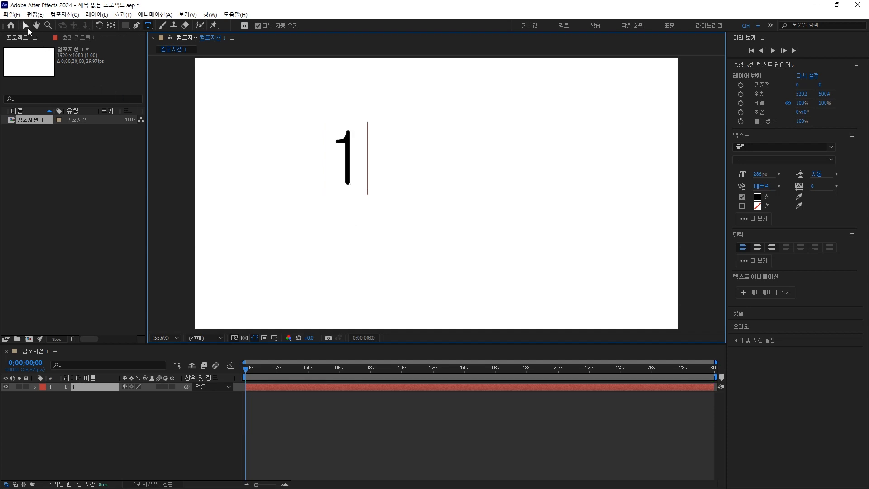
{"action": "left_click", "coordinate": [25, 25]}
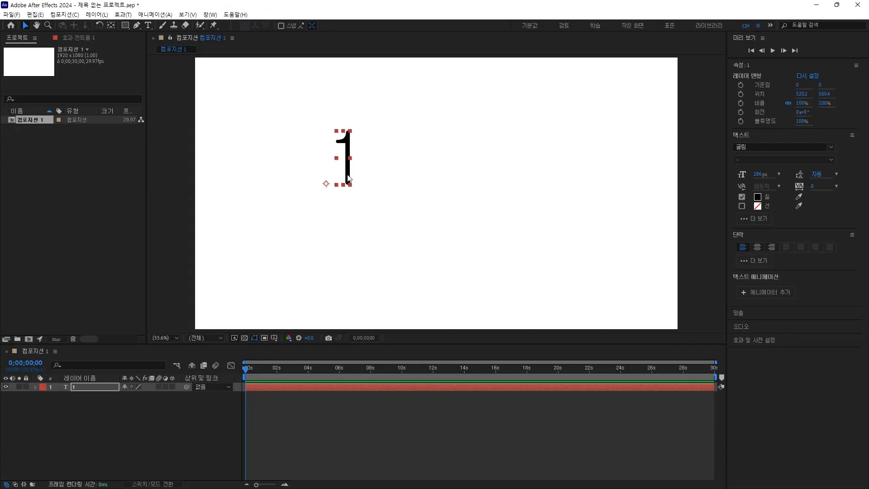
{"action": "left_click_drag", "start_coordinate": [696, 350], "coordinate": [656, 406]}
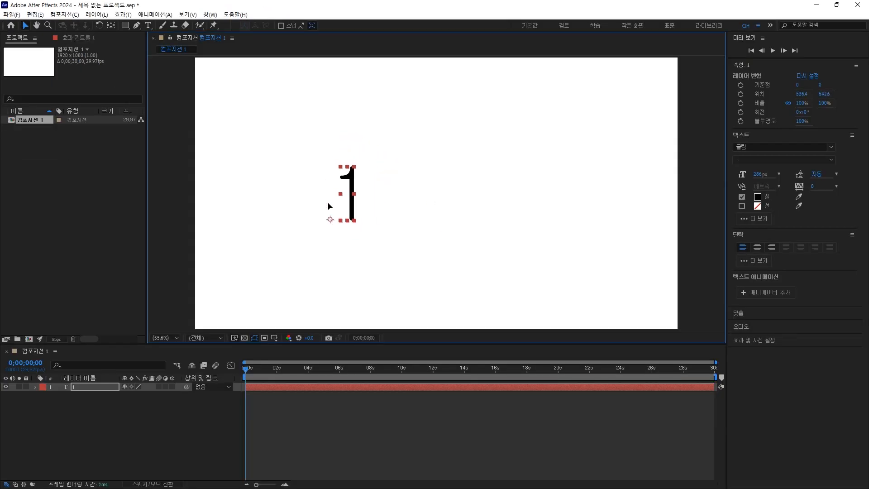
{"action": "left_click_drag", "start_coordinate": [328, 207], "coordinate": [273, 191]}
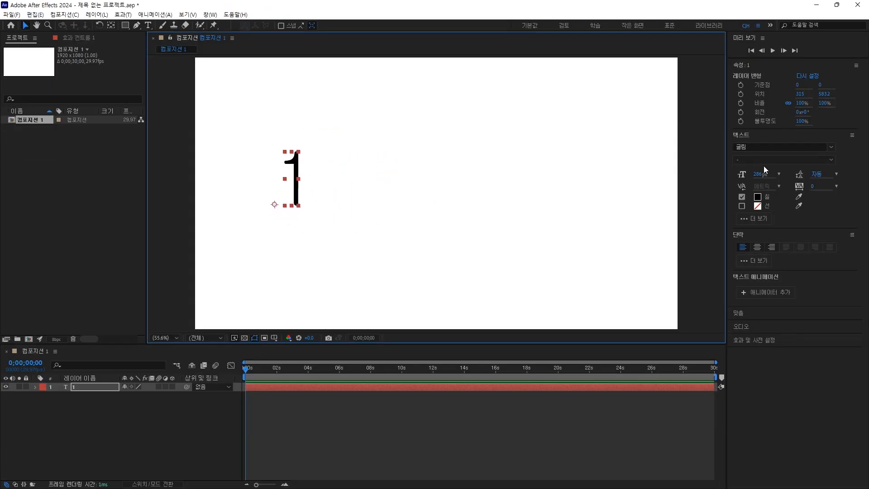
{"action": "left_click", "coordinate": [830, 148]}
{"action": "left_click", "coordinate": [830, 148]}
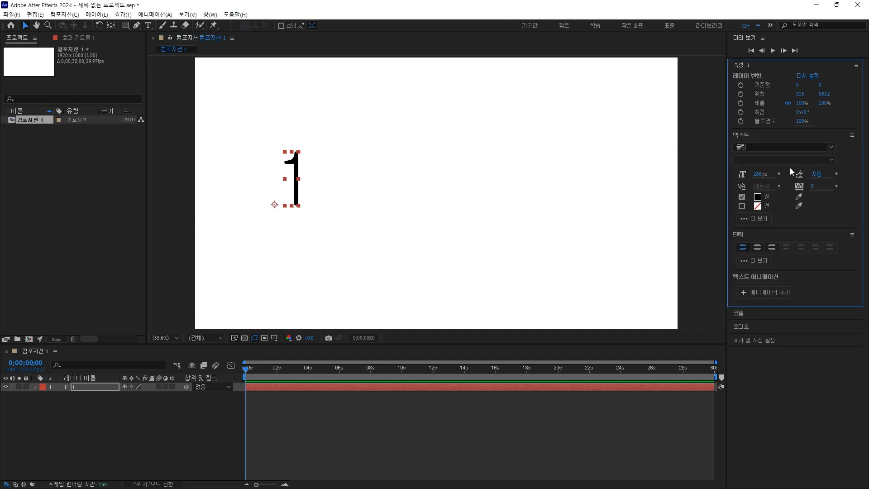
{"action": "left_click", "coordinate": [758, 197]}
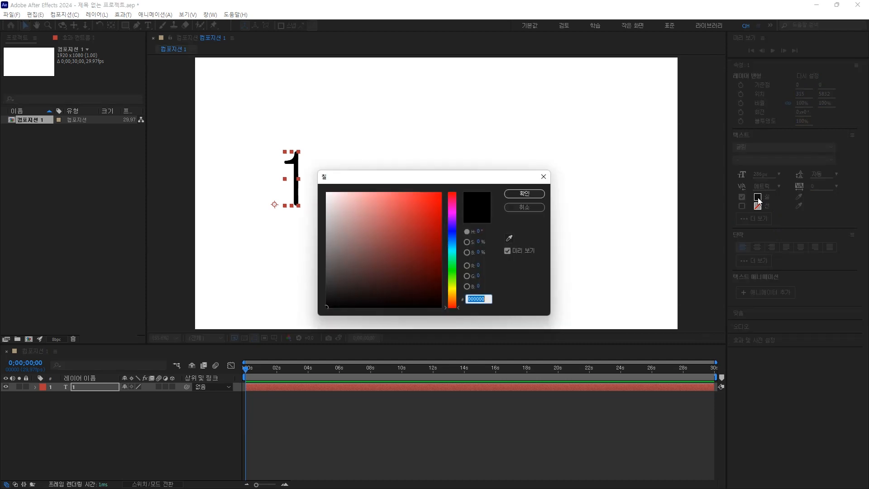
{"action": "left_click", "coordinate": [528, 208]}
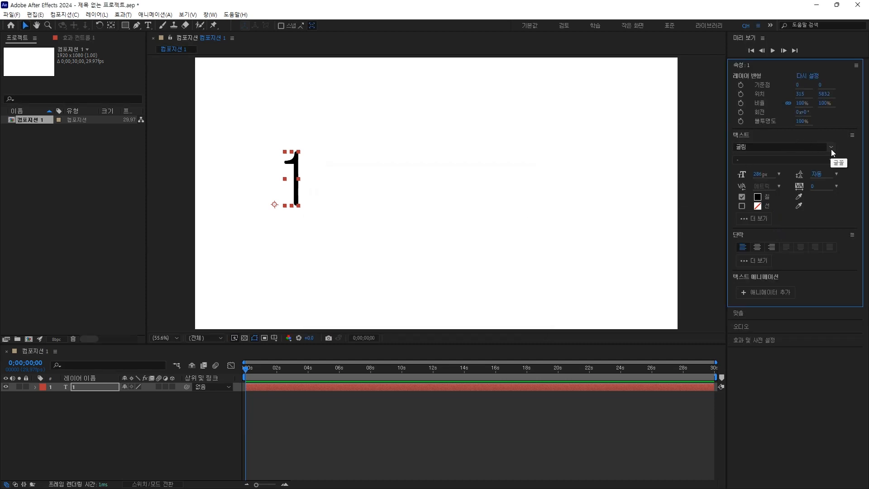
- Set the font size of the text 1 to 300 px and keep its fill colour black (000000)
{"action": "left_click", "coordinate": [758, 174]}
{"action": "type", "text": "300"}
{"action": "key", "text": "Return"}
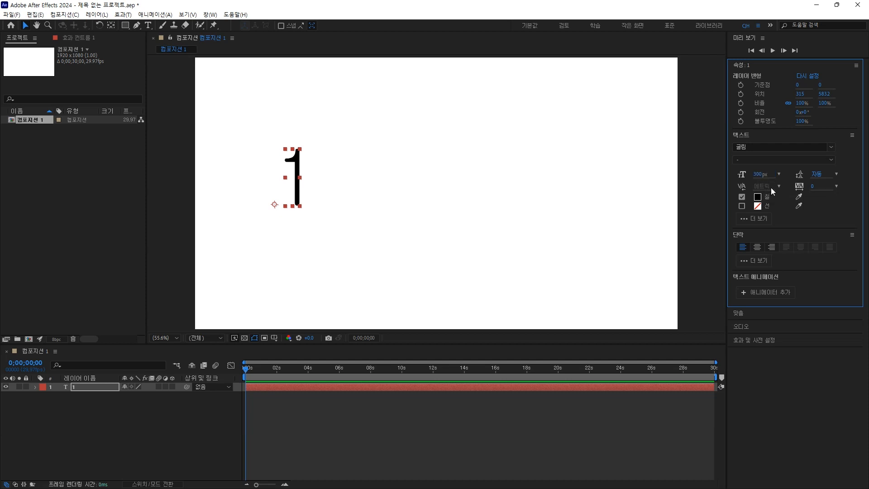
{"action": "left_click", "coordinate": [757, 197]}
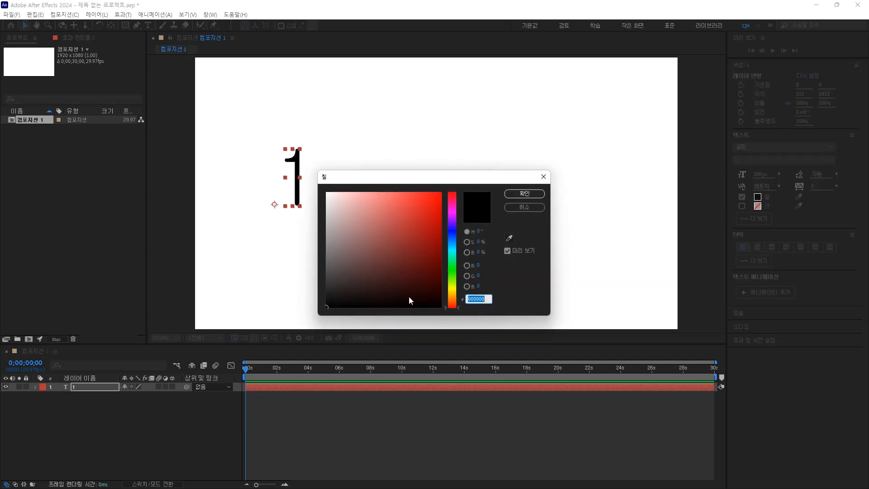
{"action": "left_click", "coordinate": [523, 194]}
{"action": "left_click", "coordinate": [145, 424]}
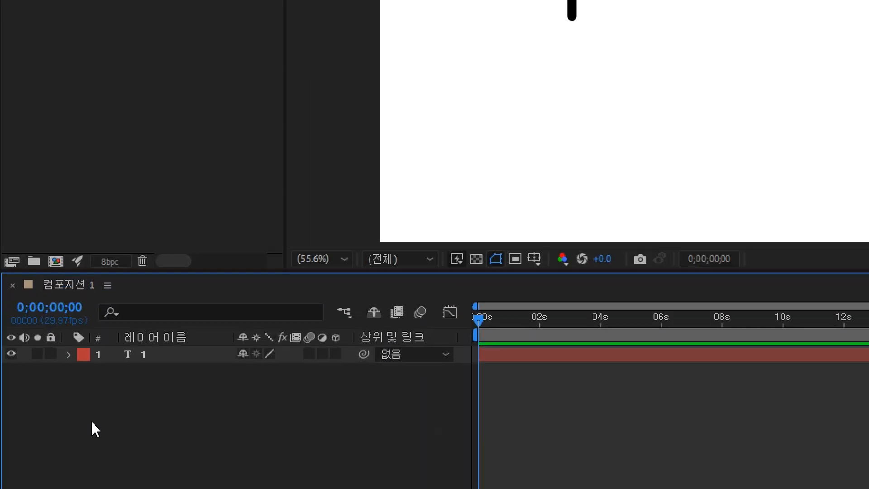
- Duplicate the text layer 1, place the copy to its right at about 529, 625, and change the copy's text to "2"
{"action": "left_click", "coordinate": [78, 387]}
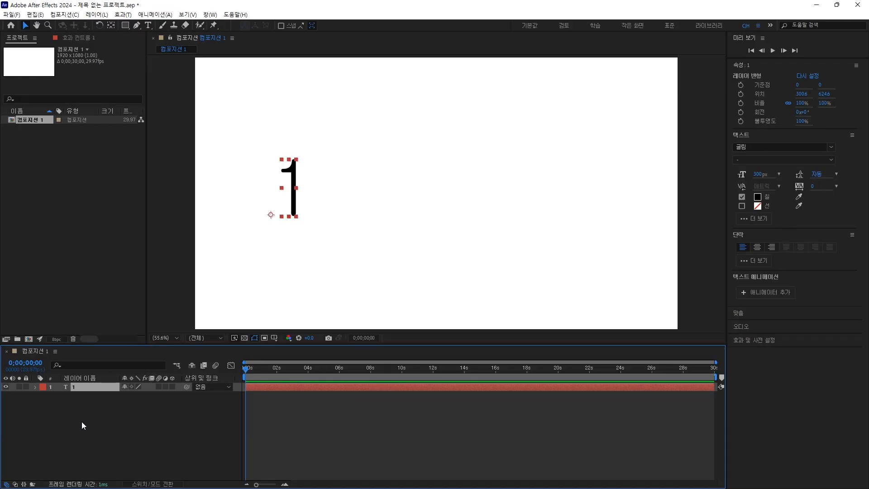
{"action": "key", "text": "ctrl+d"}
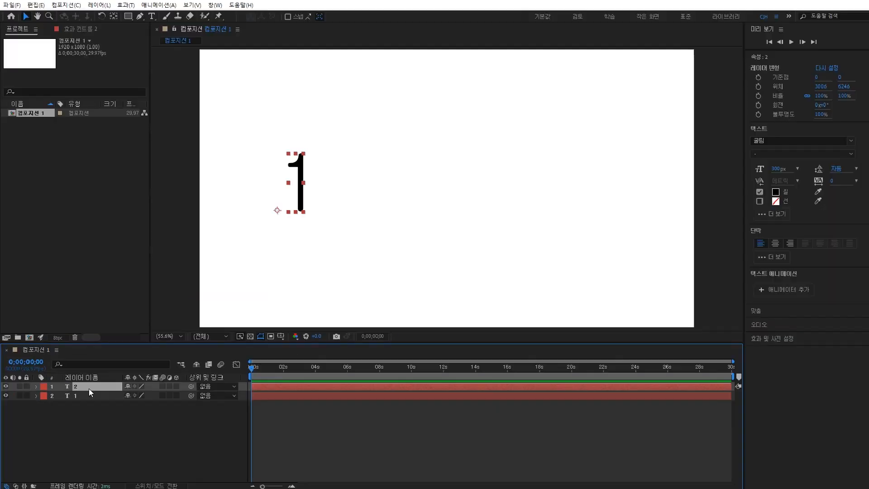
{"action": "left_click_drag", "start_coordinate": [294, 202], "coordinate": [352, 199]}
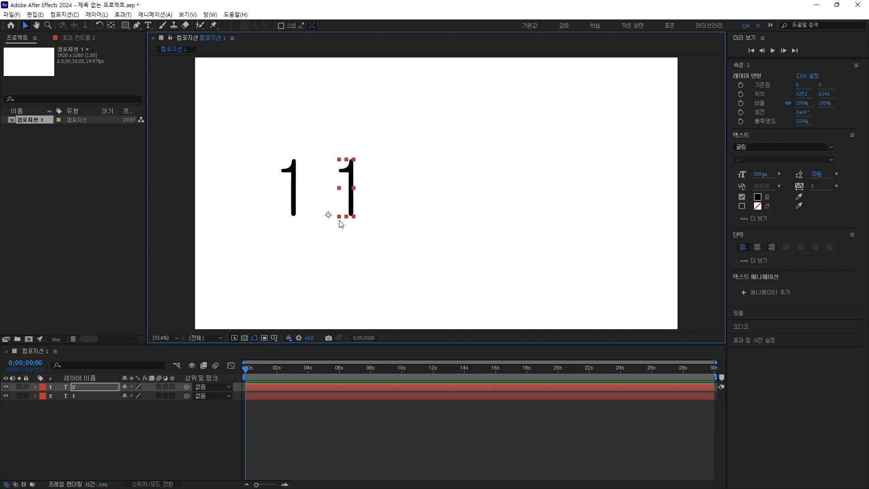
{"action": "double_click", "coordinate": [350, 194]}
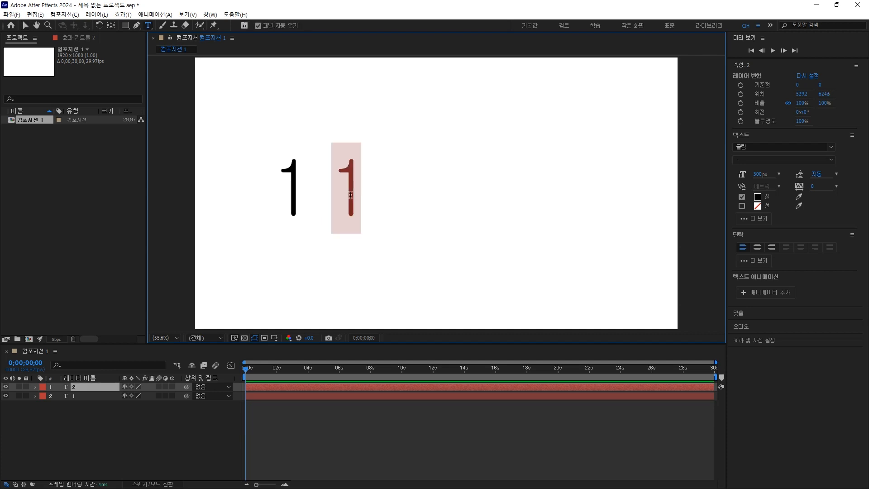
{"action": "type", "text": "2"}
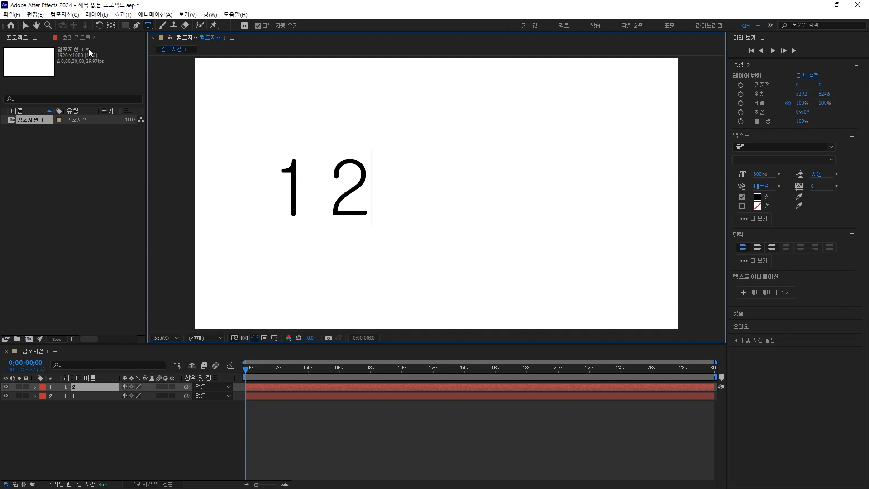
{"action": "left_click", "coordinate": [25, 25]}
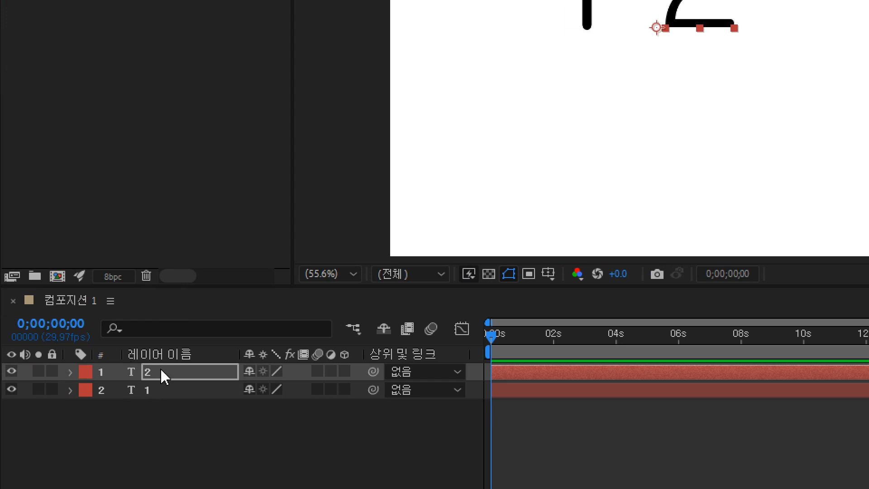
- Duplicate the text layer 2, place the copy to its right at about 776, 625, and change the copy's text to "3"
{"action": "left_click", "coordinate": [160, 368]}
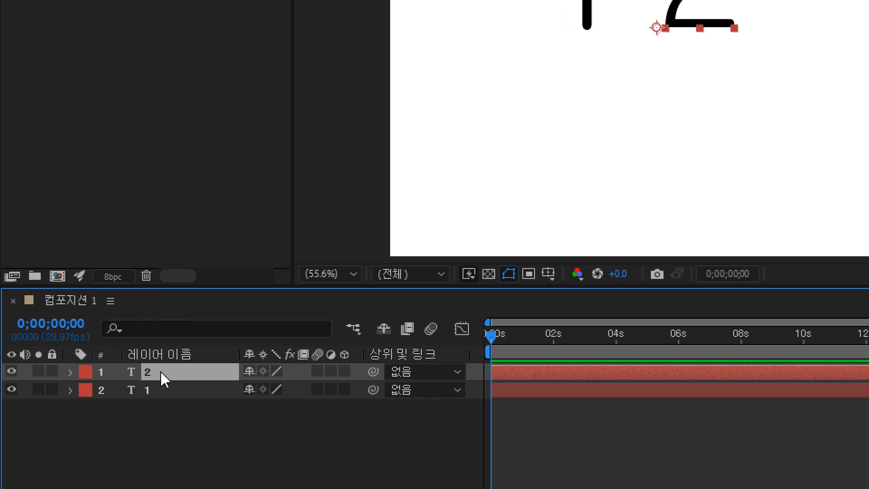
{"action": "key", "text": "ctrl+d"}
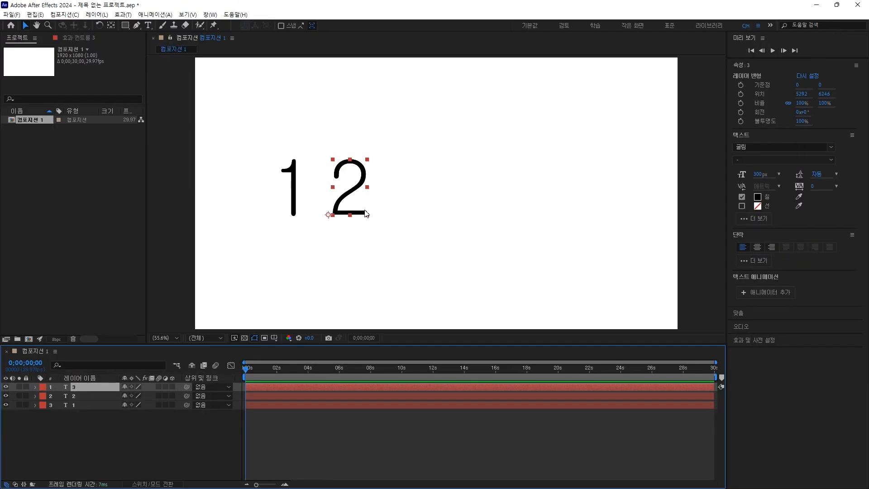
{"action": "left_click_drag", "start_coordinate": [355, 192], "coordinate": [418, 193]}
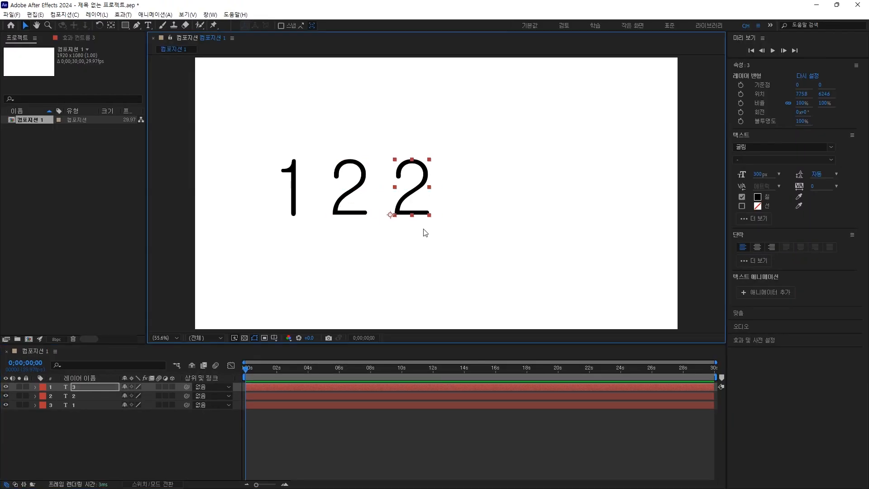
{"action": "double_click", "coordinate": [412, 194]}
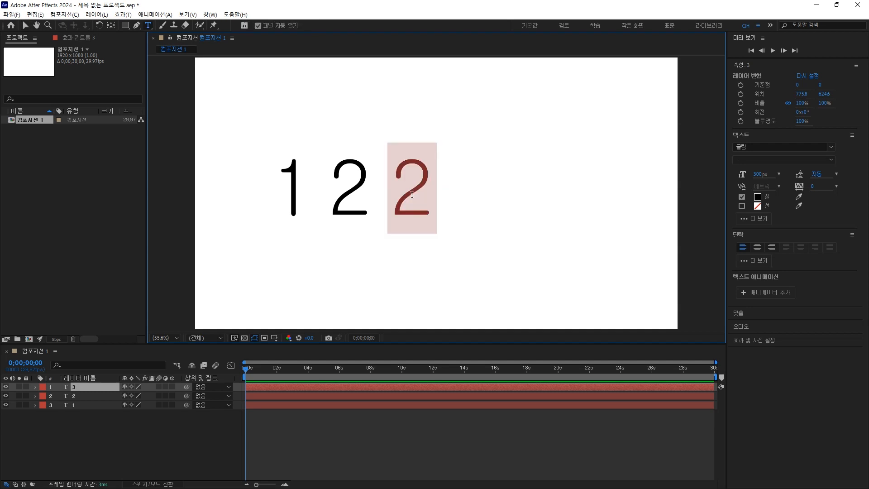
{"action": "type", "text": "3"}
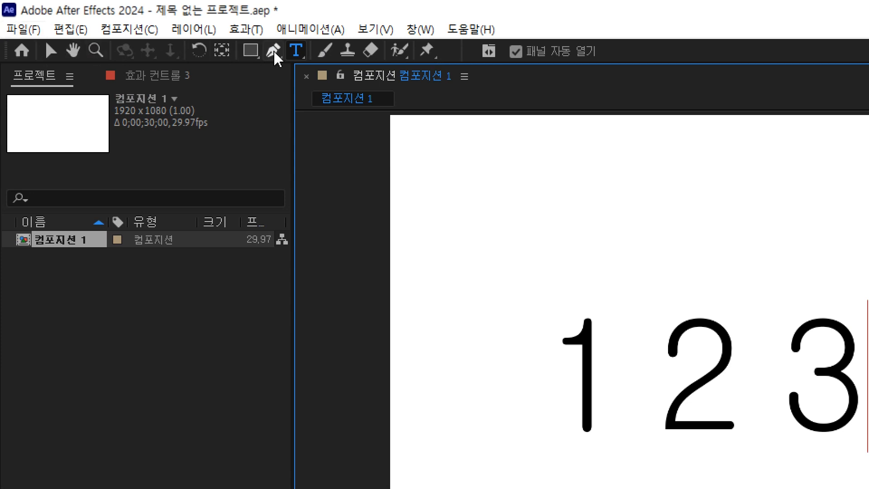
{"action": "left_click", "coordinate": [53, 50]}
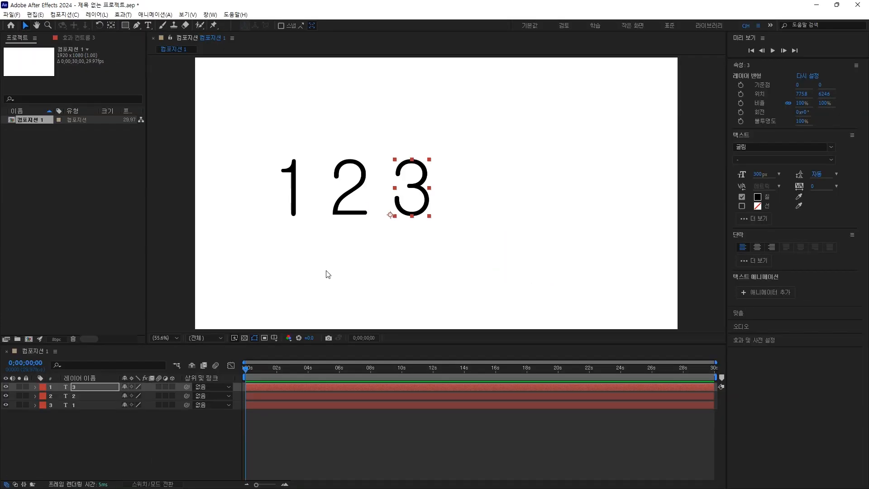
{"action": "left_click", "coordinate": [168, 435]}
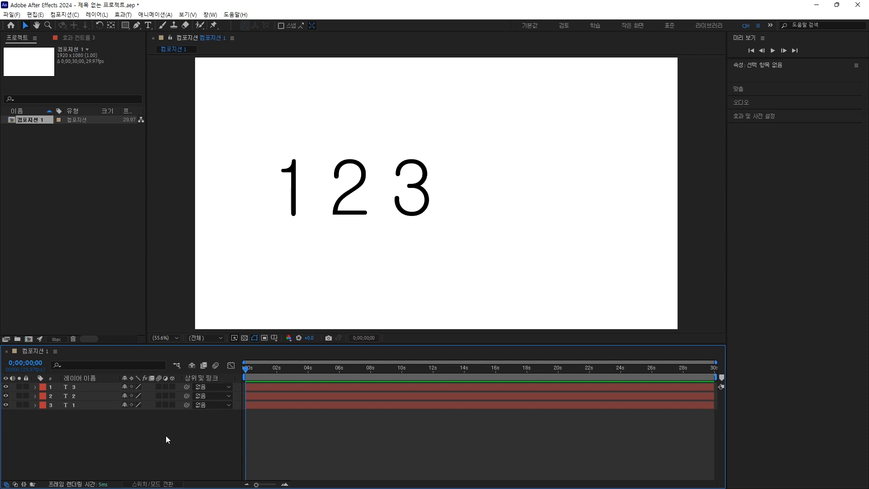
- Duplicate the text layer 3, place the copy to its right at about 1039, 625, and change the copy's text to "4"
{"action": "left_click", "coordinate": [82, 389]}
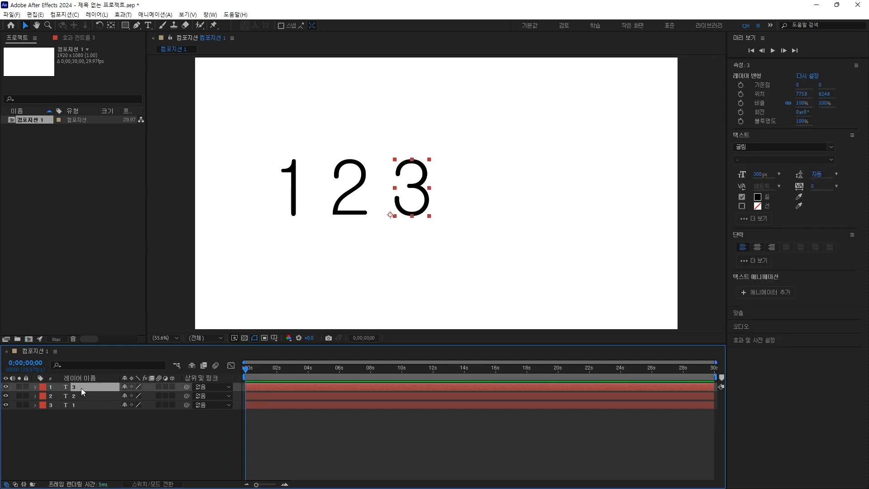
{"action": "key", "text": "ctrl+d"}
{"action": "left_click", "coordinate": [430, 207]}
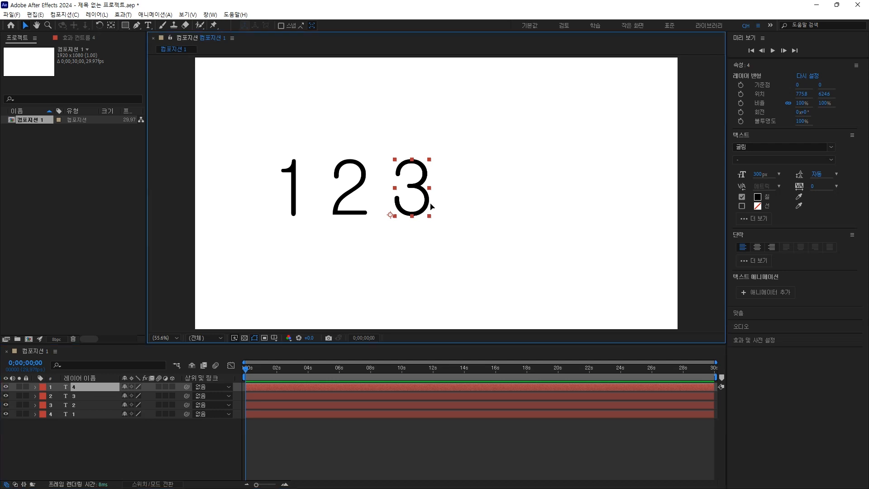
{"action": "left_click_drag", "start_coordinate": [430, 207], "coordinate": [497, 207]}
{"action": "double_click", "coordinate": [484, 192]}
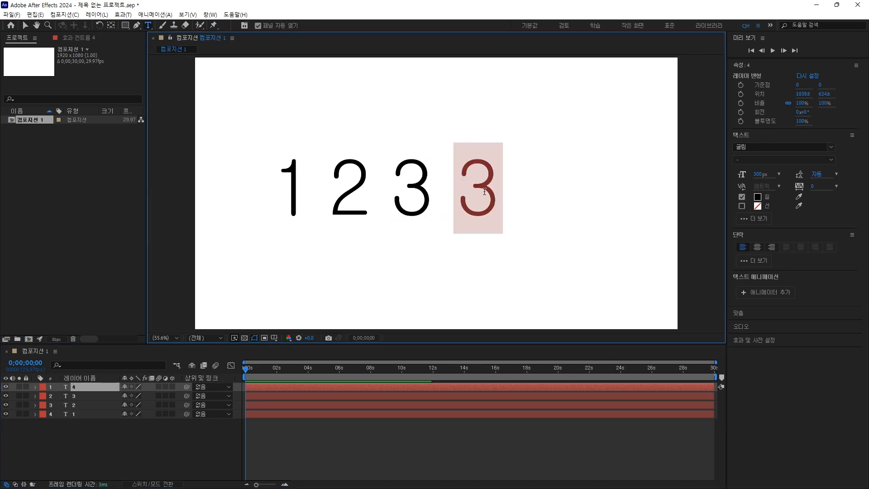
{"action": "type", "text": "4"}
{"action": "key", "text": "Escape"}
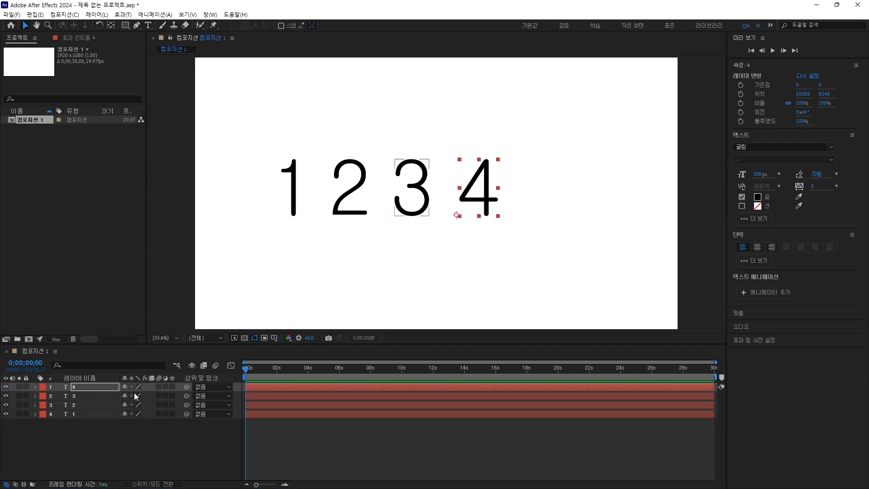
- Duplicate the text layer 4, place the copy to its right at about 1296, 625, and change the copy's text to "5"
{"action": "left_click", "coordinate": [75, 387]}
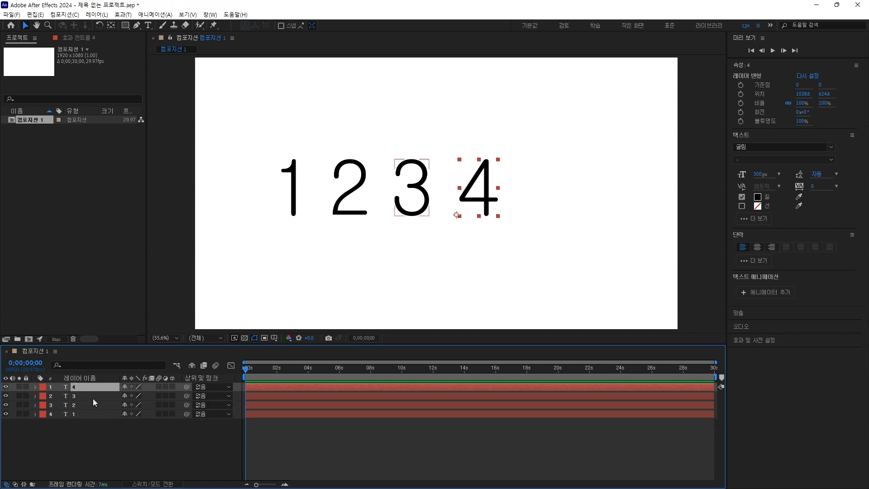
{"action": "key", "text": "ctrl+d"}
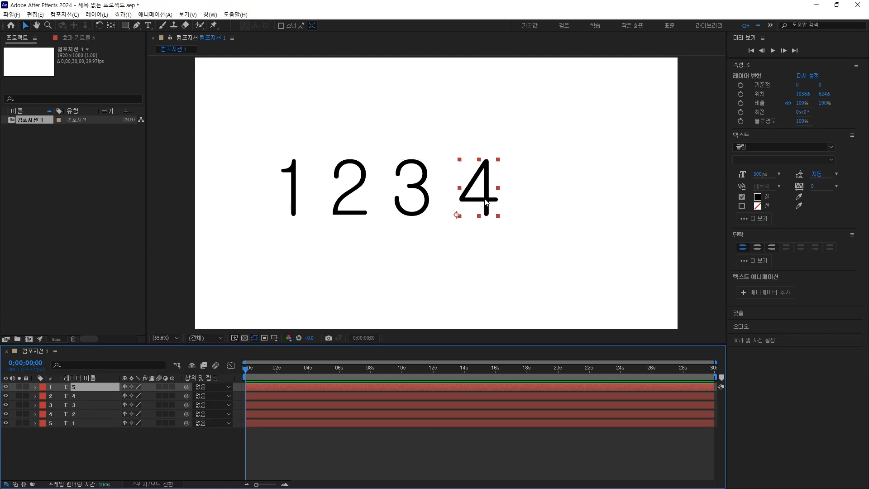
{"action": "left_click_drag", "start_coordinate": [486, 202], "coordinate": [550, 204]}
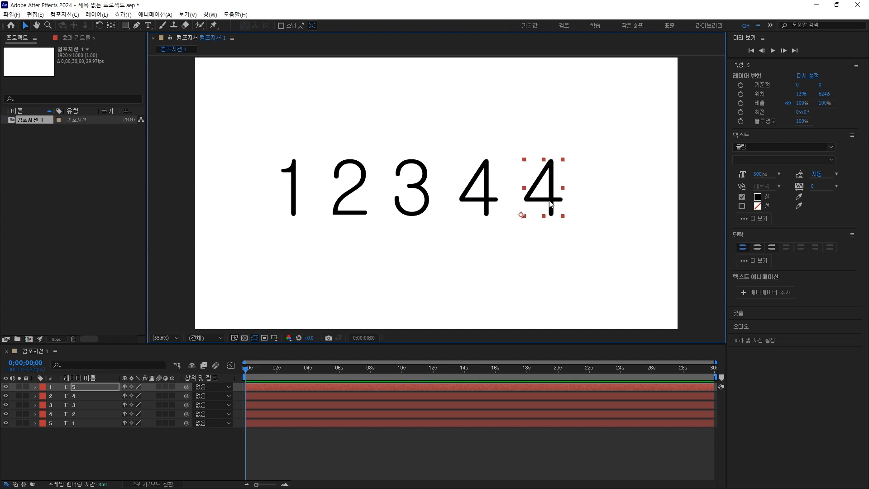
{"action": "double_click", "coordinate": [540, 202]}
{"action": "type", "text": "5"}
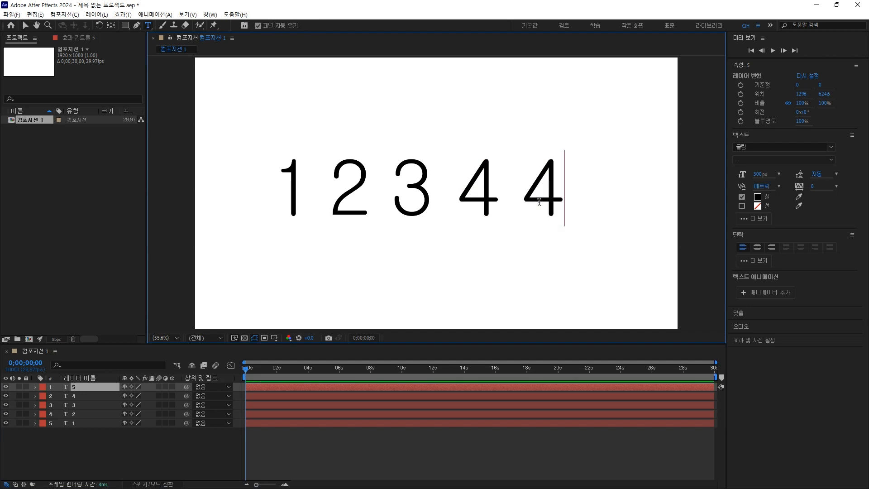
{"action": "left_click", "coordinate": [29, 27]}
- Move all five number layers together to the middle of the composition, at a vertical position of about 652
{"action": "left_click_drag", "start_coordinate": [250, 127], "coordinate": [596, 251]}
{"action": "left_click_drag", "start_coordinate": [553, 215], "coordinate": [570, 225]}
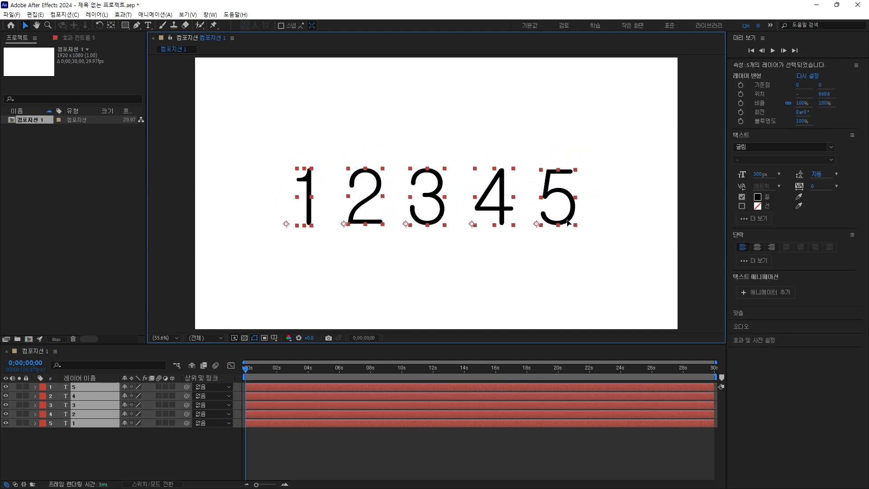
{"action": "left_click", "coordinate": [691, 236]}
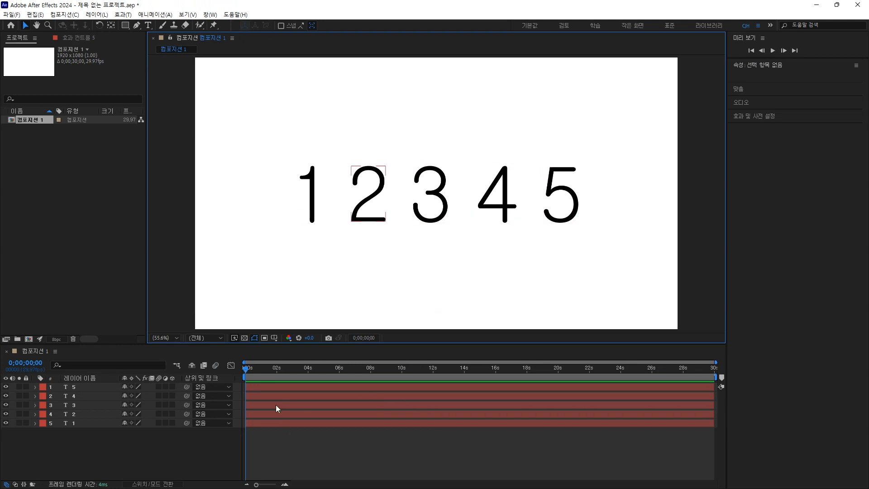
- Trim the ends of all five text layers together to about 2 seconds
{"action": "left_click_drag", "start_coordinate": [246, 372], "coordinate": [241, 403]}
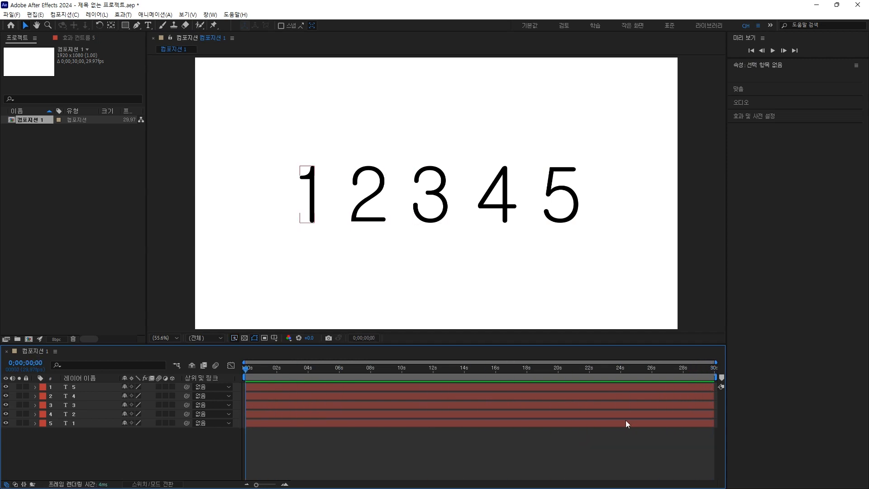
{"action": "left_click", "coordinate": [86, 387]}
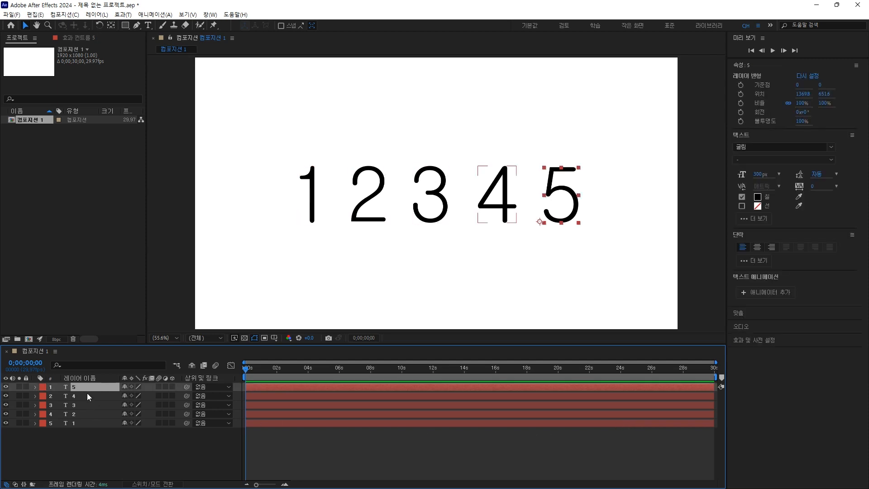
{"action": "left_click", "coordinate": [90, 426], "text": "shift"}
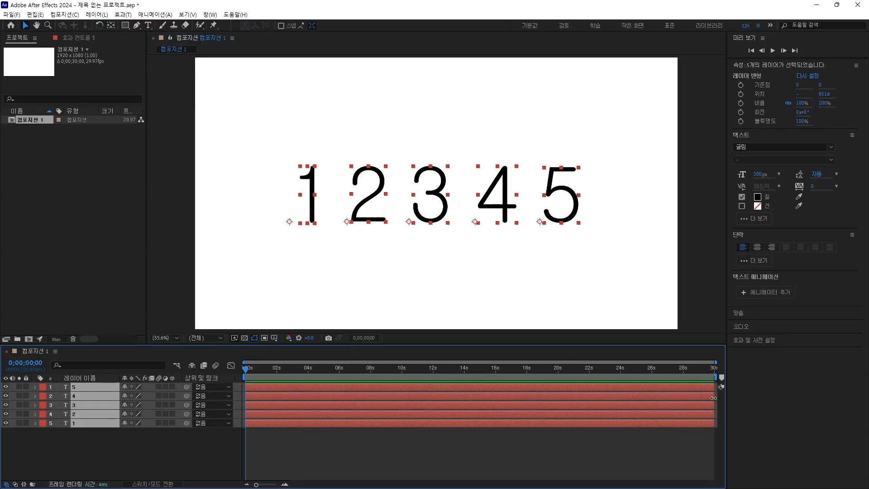
{"action": "left_click_drag", "start_coordinate": [713, 398], "coordinate": [277, 410]}
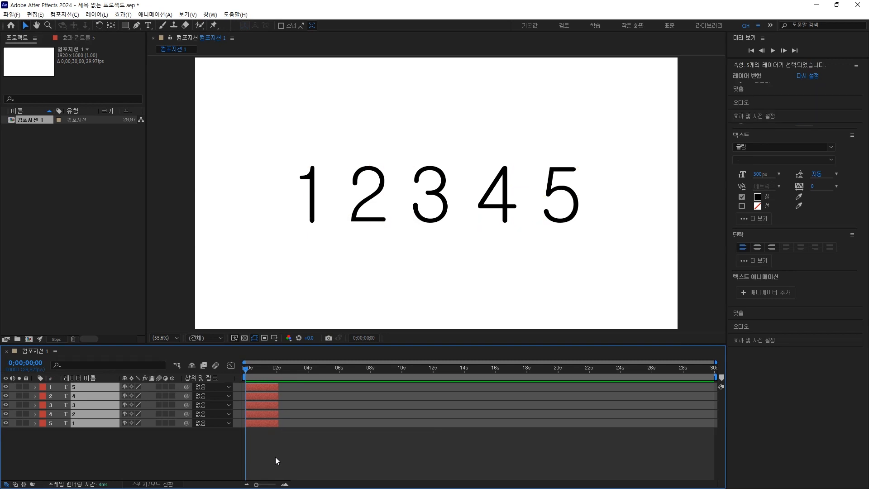
{"action": "left_click", "coordinate": [275, 457]}
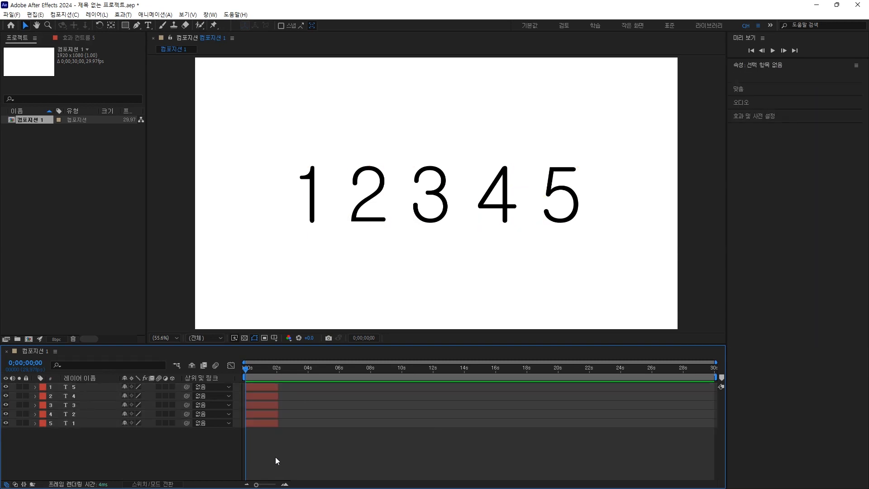
- Preview the trimmed layers and return the playhead to the start of the composition
{"action": "key", "text": "space"}
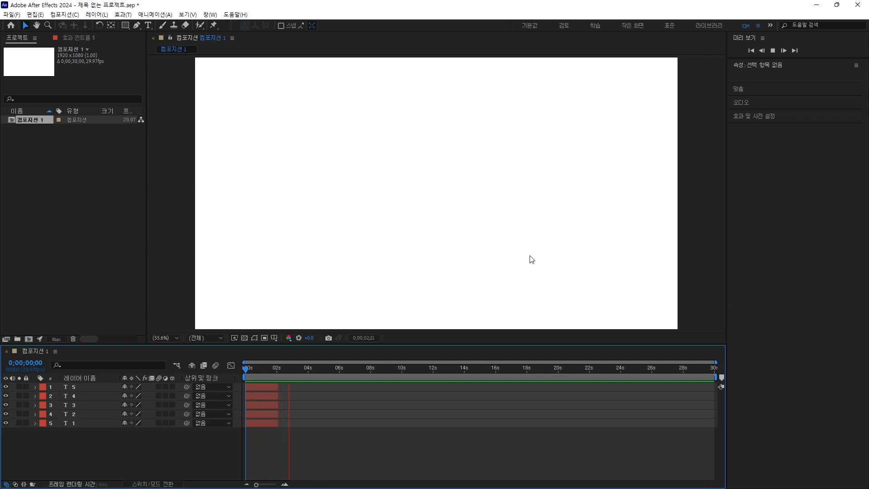
{"action": "key", "text": "space"}
{"action": "left_click_drag", "start_coordinate": [310, 369], "coordinate": [242, 370]}
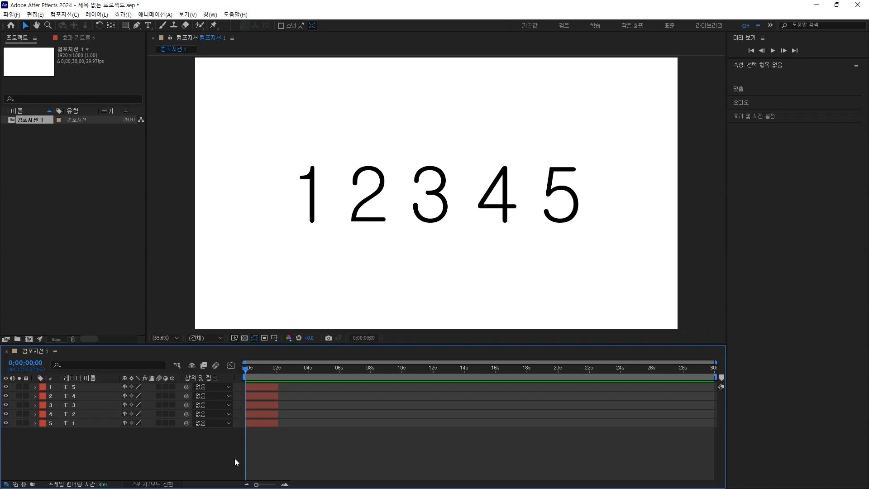
- Stagger layers 2, 3, 4 and 5 by hand in the timeline, starting them at about 2, 4, 6 and 8 seconds
{"action": "left_click_drag", "start_coordinate": [260, 416], "coordinate": [335, 404]}
{"action": "left_click", "coordinate": [313, 397]}
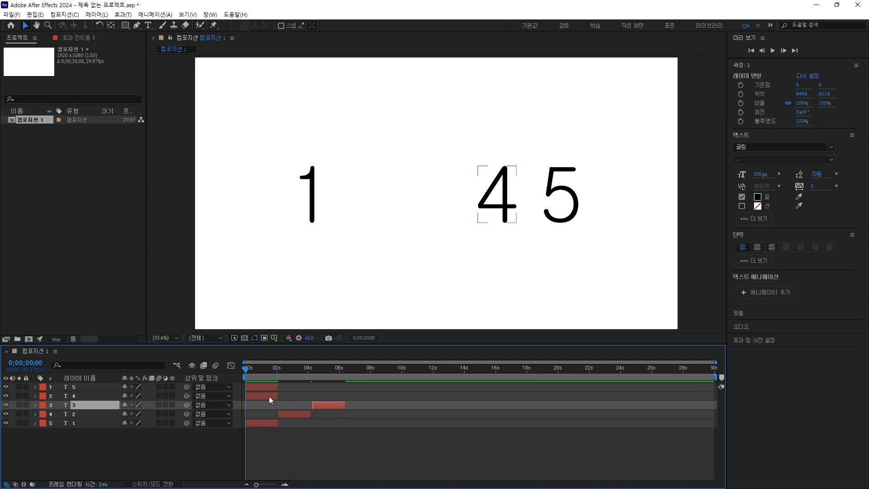
{"action": "left_click_drag", "start_coordinate": [269, 395], "coordinate": [364, 400]}
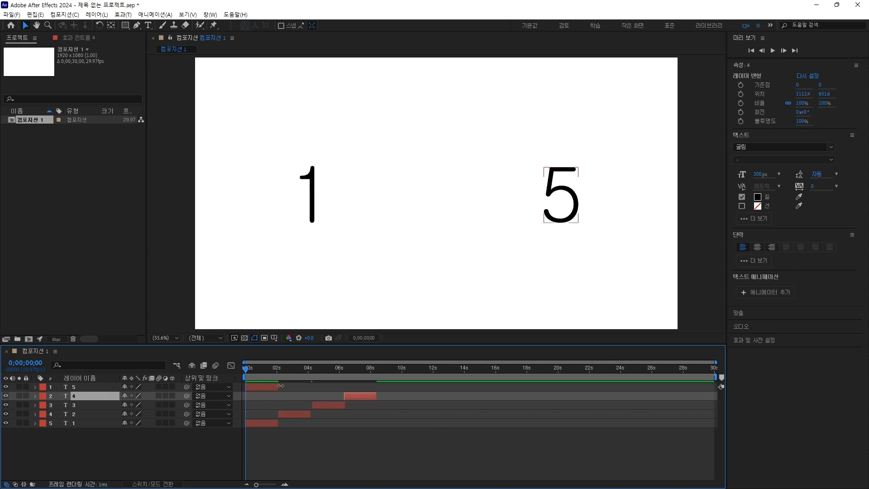
{"action": "left_click_drag", "start_coordinate": [273, 387], "coordinate": [400, 387]}
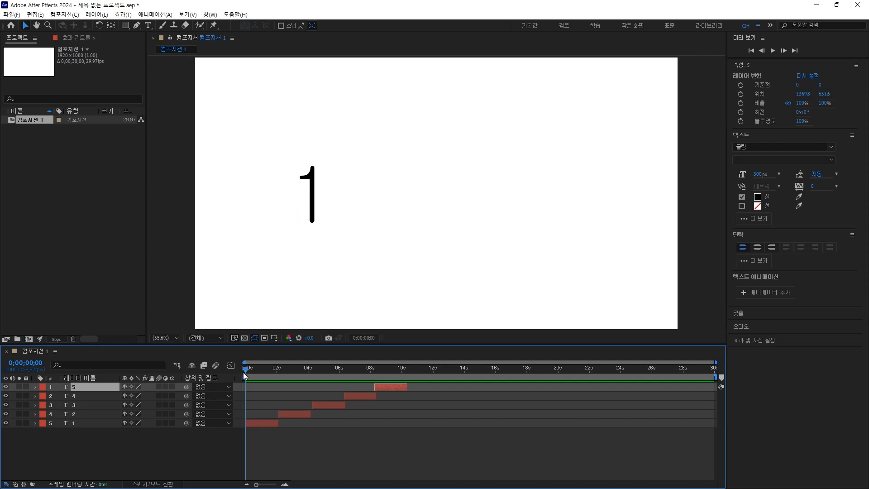
- Preview the numbers appearing one after another and return the playhead to 0;00;00;00
{"action": "key", "text": "space"}
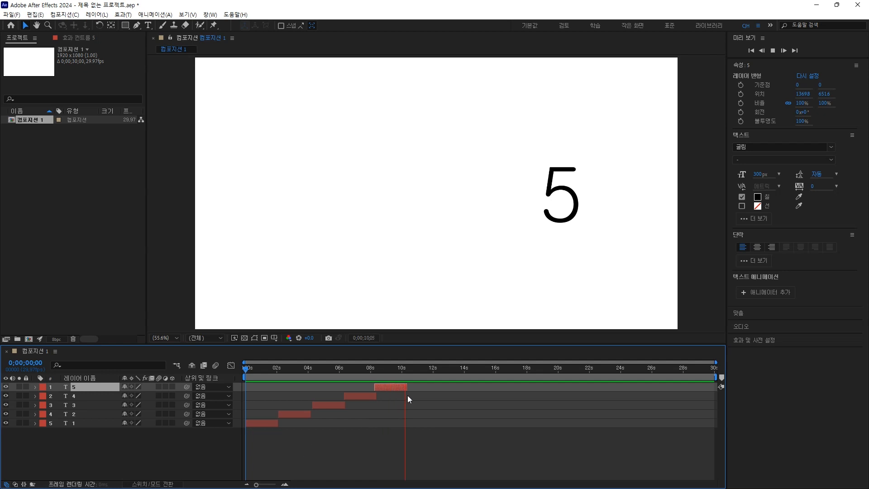
{"action": "key", "text": "space"}
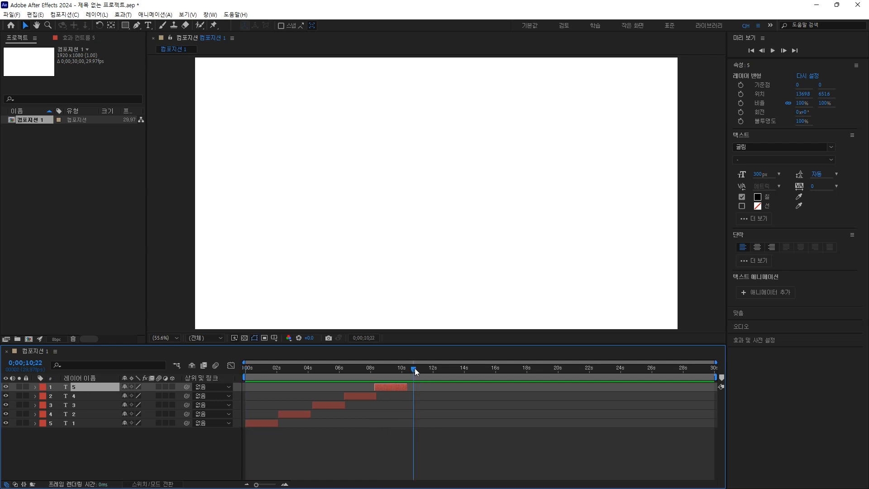
{"action": "left_click_drag", "start_coordinate": [415, 368], "coordinate": [226, 385]}
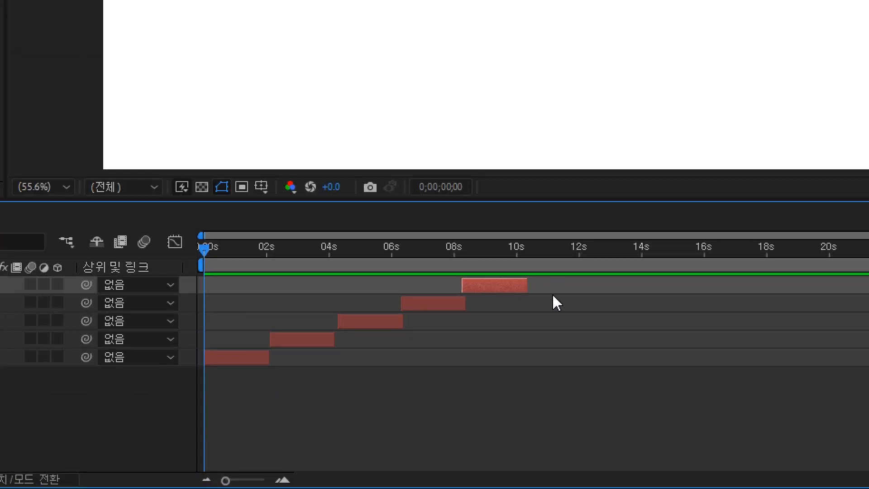
{"action": "left_click_drag", "start_coordinate": [205, 249], "coordinate": [231, 249]}
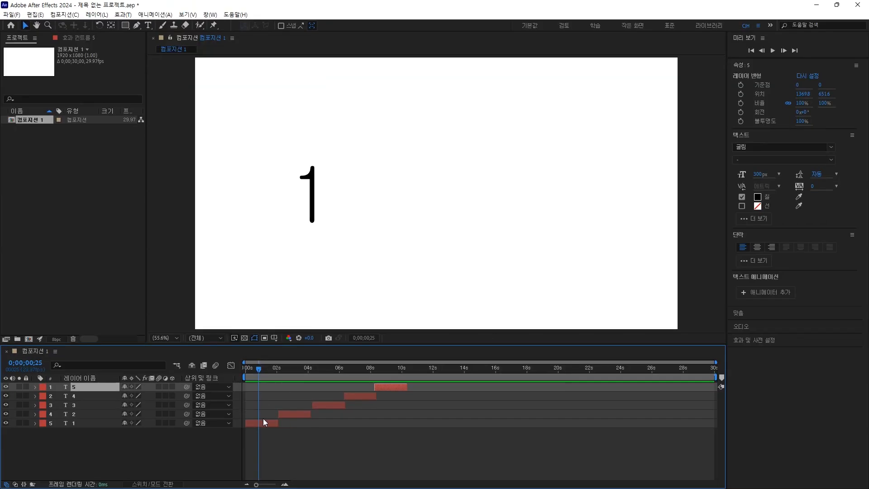
{"action": "left_click_drag", "start_coordinate": [259, 373], "coordinate": [244, 371]}
- Undo the manual staggering of layers 2 to 5
{"action": "key", "text": "ctrl+z"}
{"action": "key", "text": "ctrl+z"}
{"action": "key", "text": "ctrl+z"}
{"action": "key", "text": "ctrl+z"}
{"action": "key", "text": "ctrl+z"}
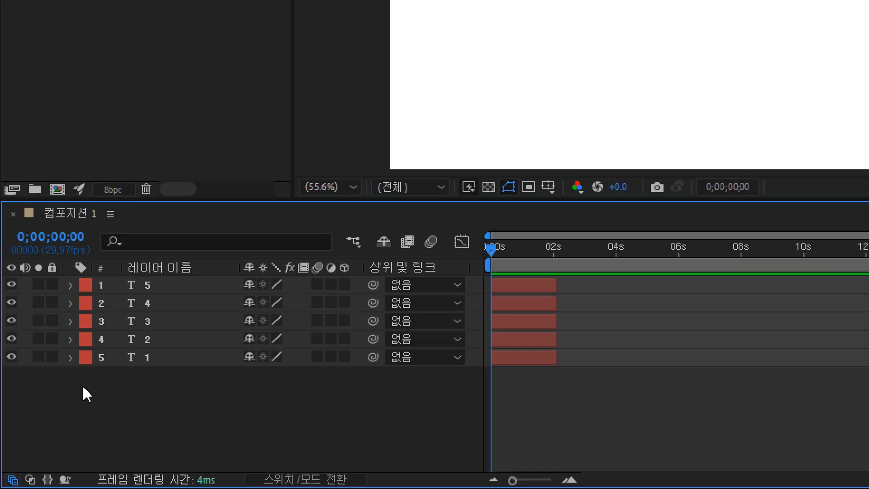
- Select the layers in order from 1 to 5, arrange them end to end with Sequence Layers without overlap, and undo the sequencing
{"action": "left_click", "coordinate": [168, 354]}
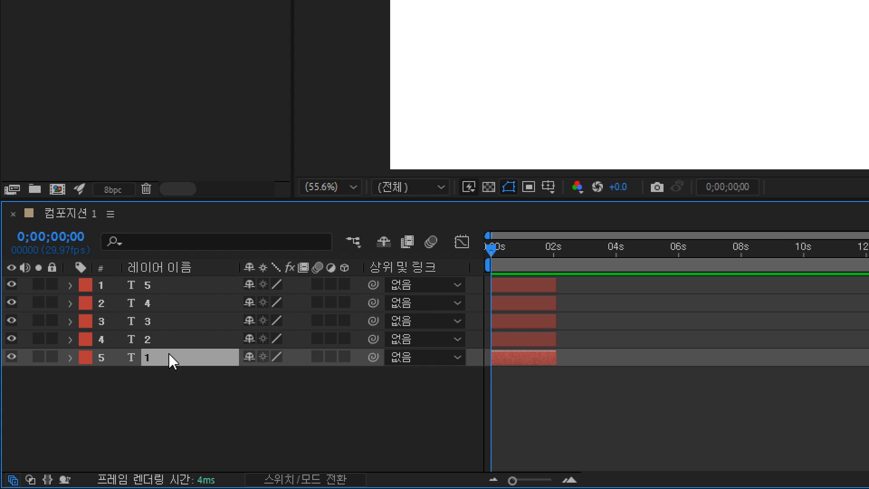
{"action": "left_click", "coordinate": [184, 285], "text": "shift"}
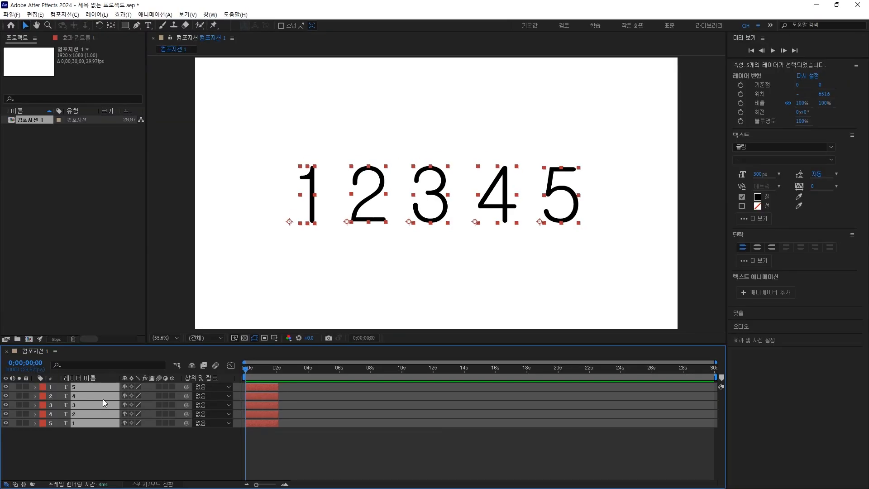
{"action": "right_click", "coordinate": [95, 423]}
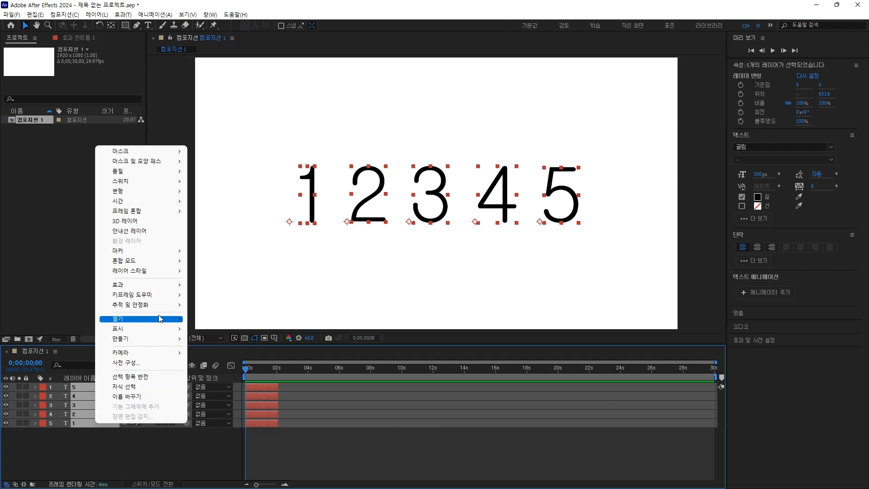
{"action": "mouse_move", "coordinate": [160, 299]}
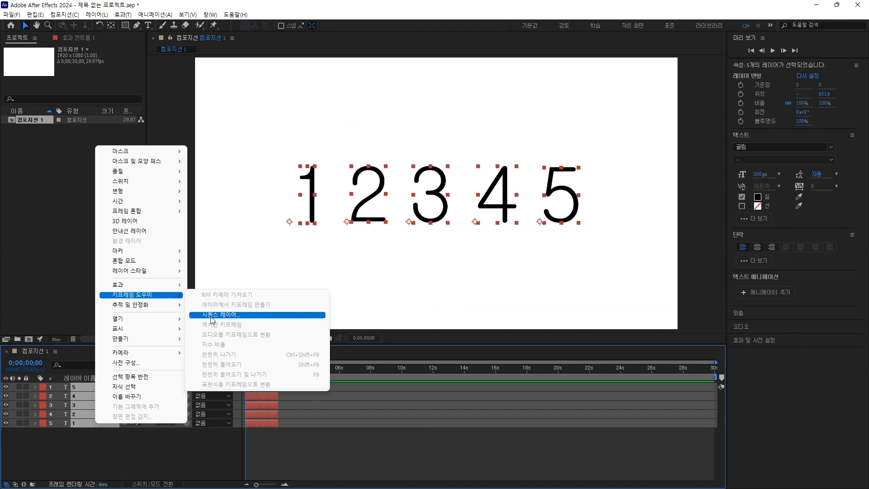
{"action": "left_click", "coordinate": [211, 315]}
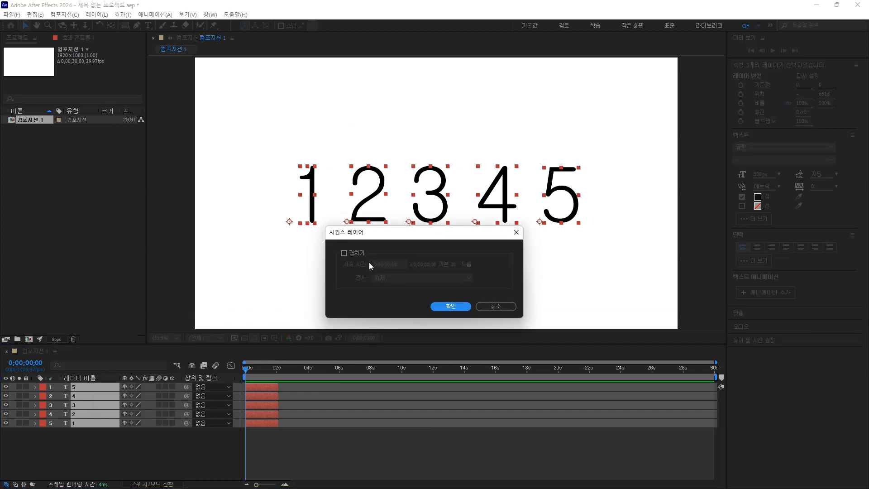
{"action": "left_click", "coordinate": [445, 305]}
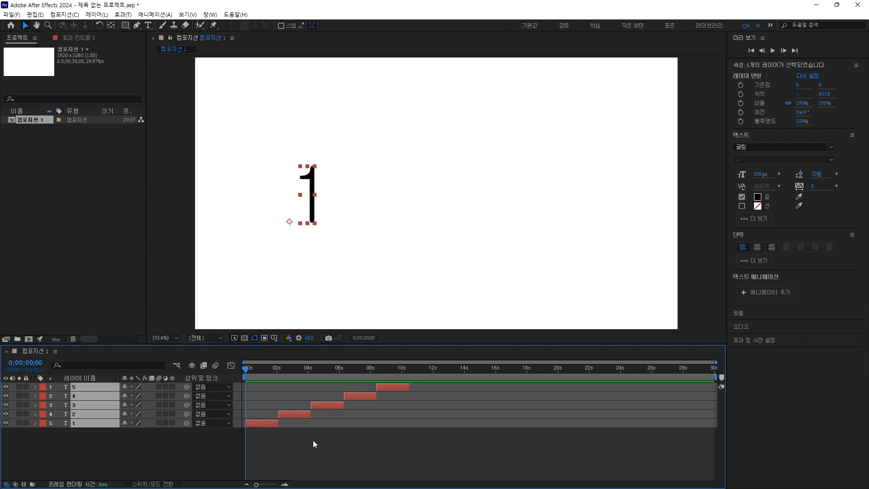
{"action": "key", "text": "ctrl+z"}
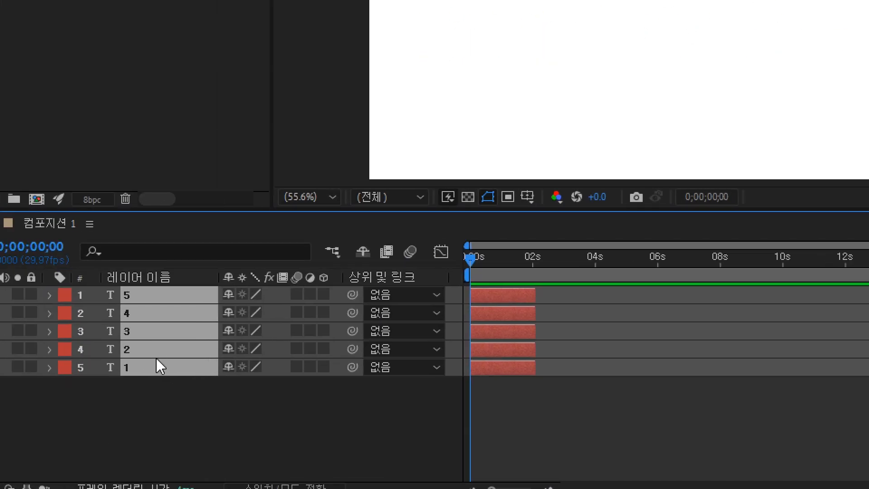
- Apply Sequence Layers to the five selected layers with an overlap duration of 0;00;01;00 and preview the result
{"action": "right_click", "coordinate": [164, 365]}
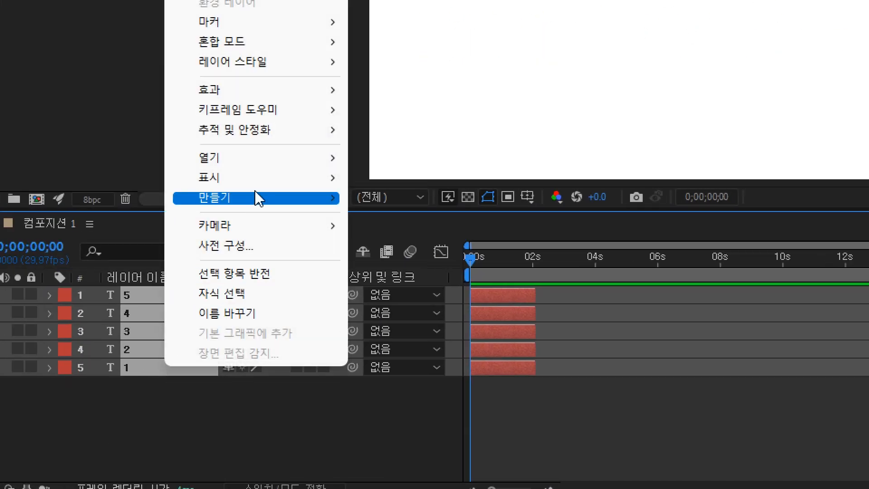
{"action": "mouse_move", "coordinate": [267, 111]}
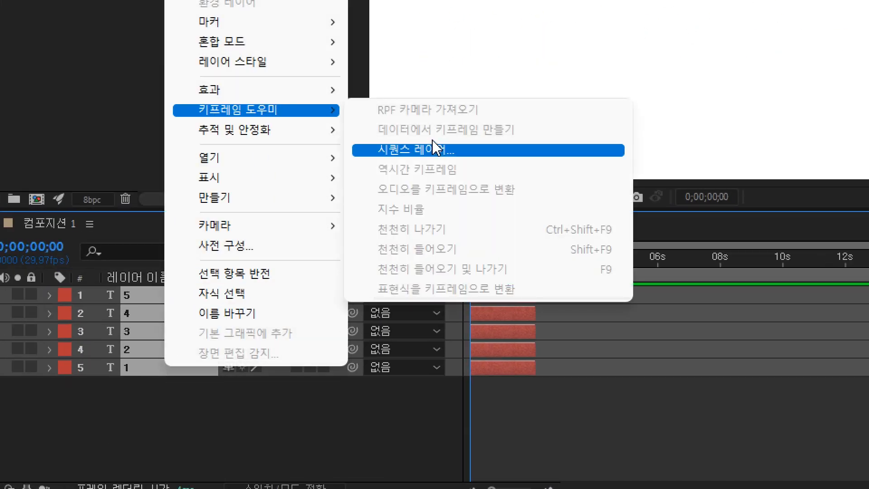
{"action": "left_click", "coordinate": [435, 154]}
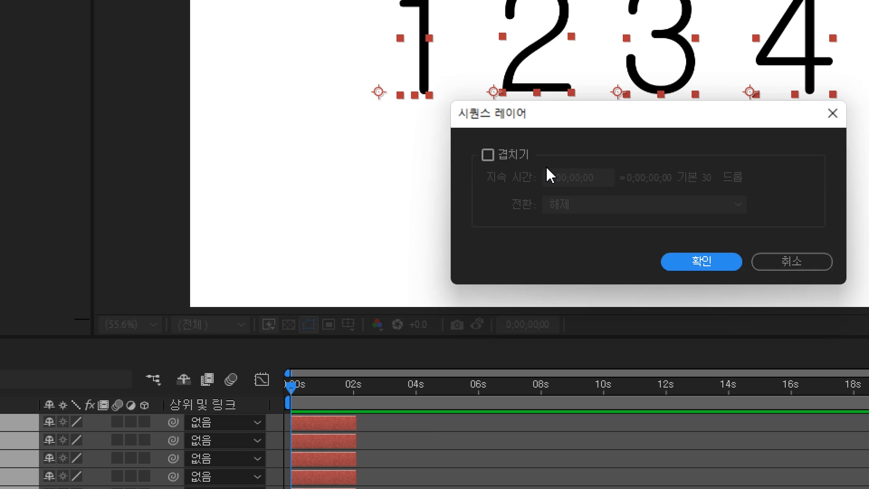
{"action": "left_click", "coordinate": [491, 159]}
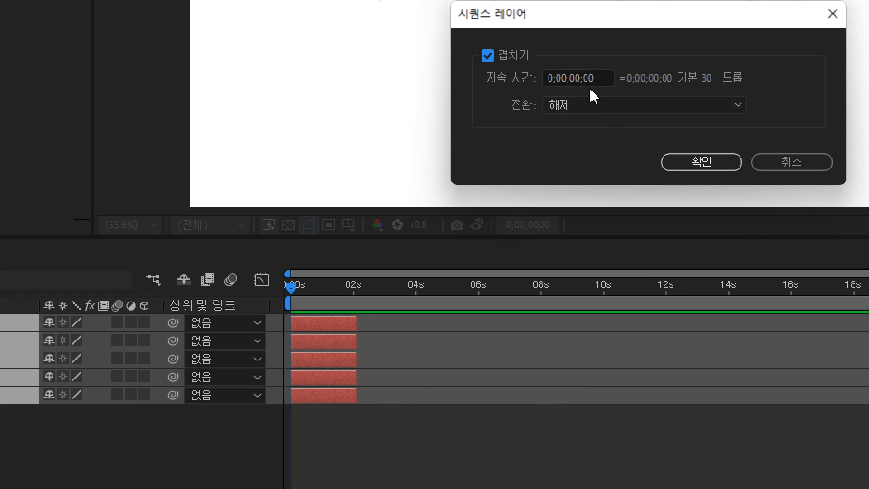
{"action": "left_click", "coordinate": [576, 81]}
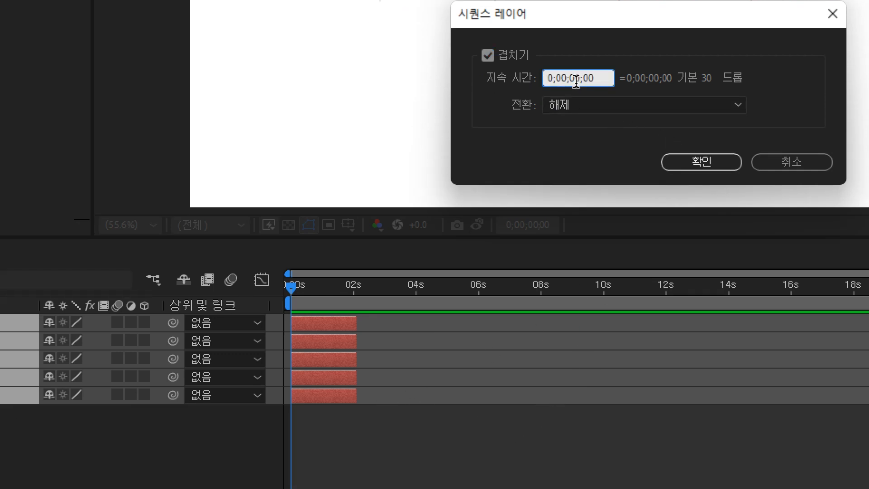
{"action": "type", "text": "1"}
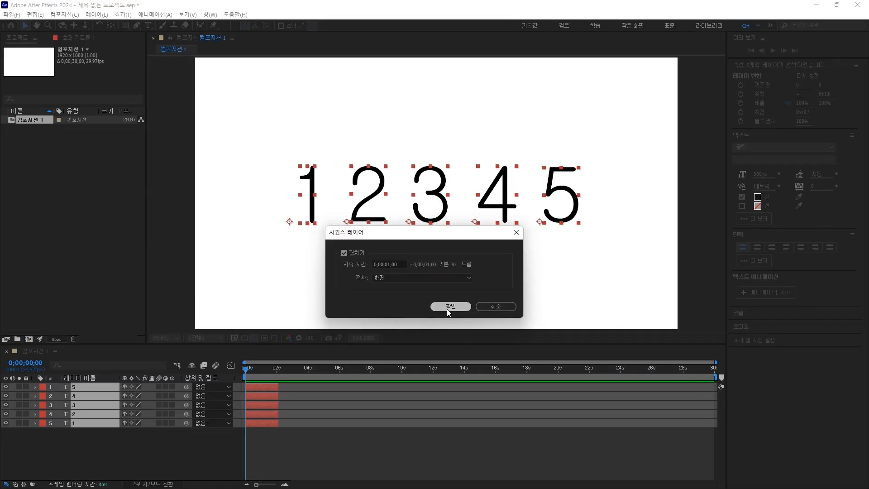
{"action": "left_click", "coordinate": [701, 162]}
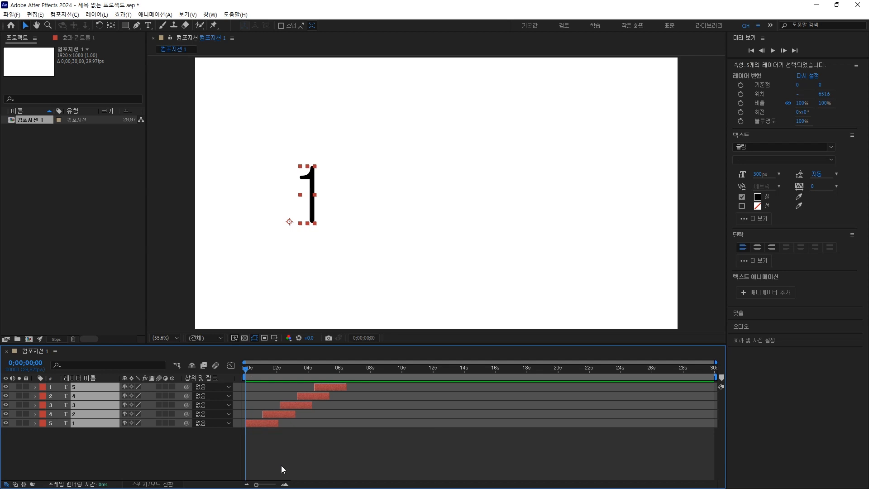
{"action": "key", "text": "space"}
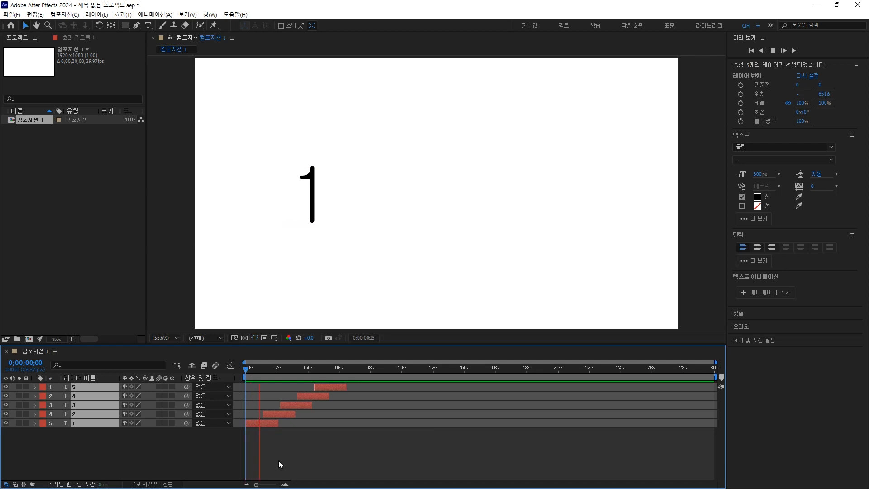